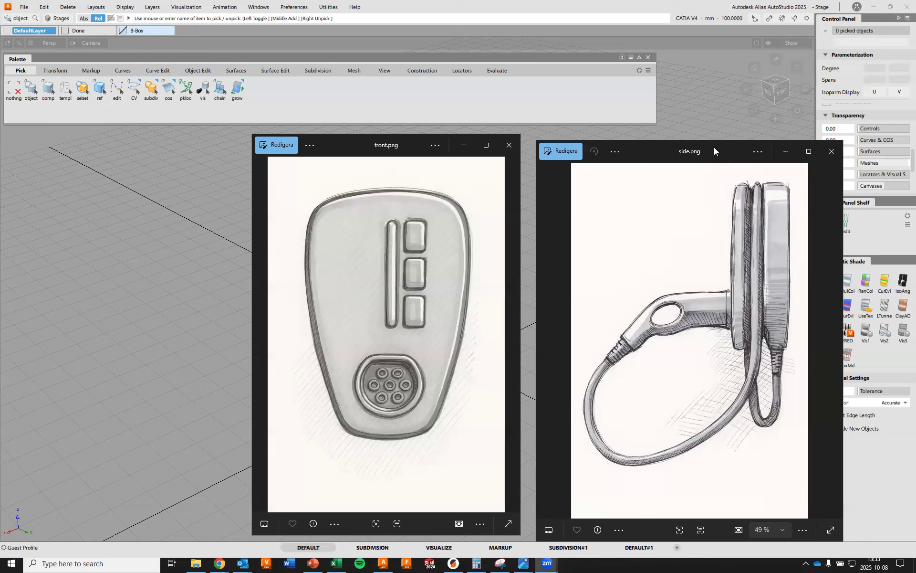
Switch to the Alias window and show the Left orthographic view centred on the origin
left_click(509, 10)
left_click_drag(392, 348, 479, 274, "alt+shift")
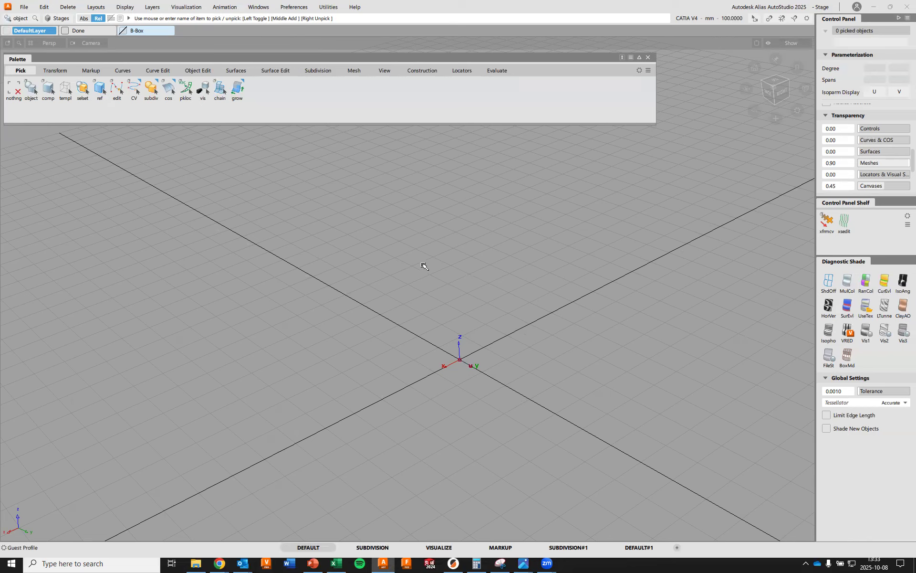
key("F6")
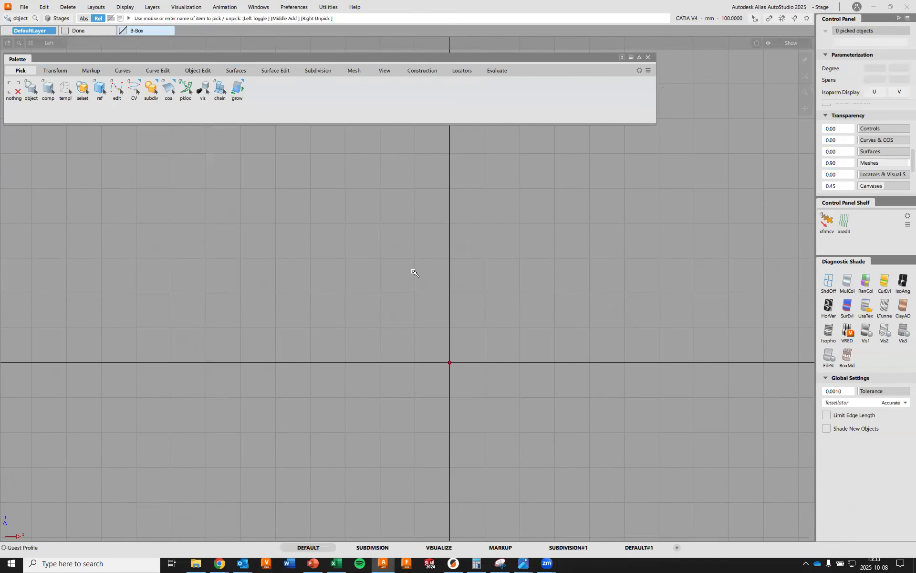
right_click_drag(405, 274, 401, 296, "alt+shift")
scroll(399, 296, "up", 2)
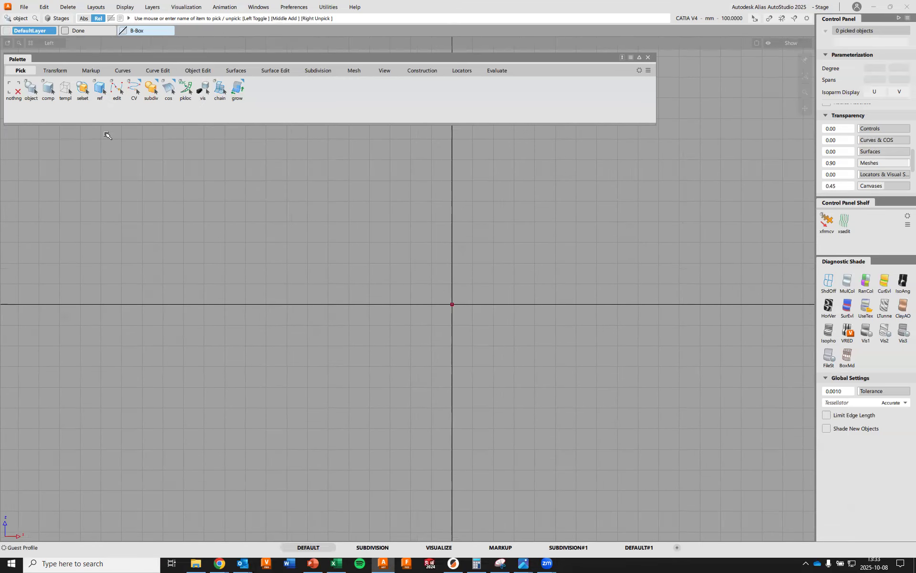
Import front.png from the Final Assignement D0005A folder as a canvas in the Left view
left_click(24, 9)
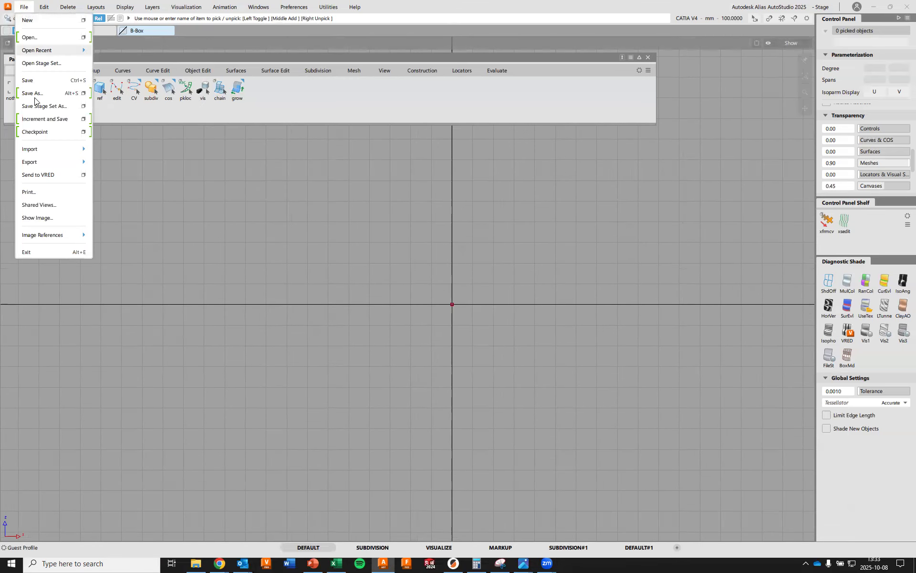
mouse_move(49, 151)
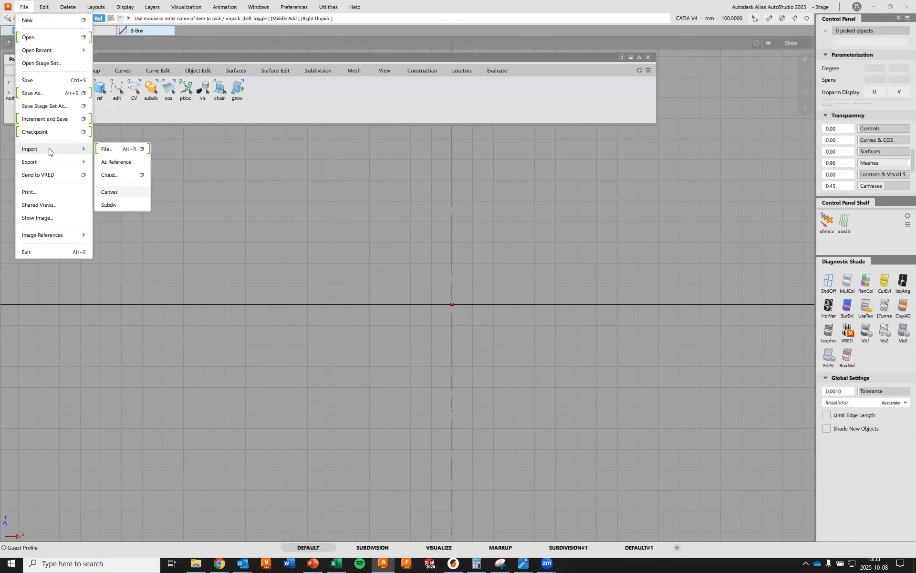
left_click(115, 191)
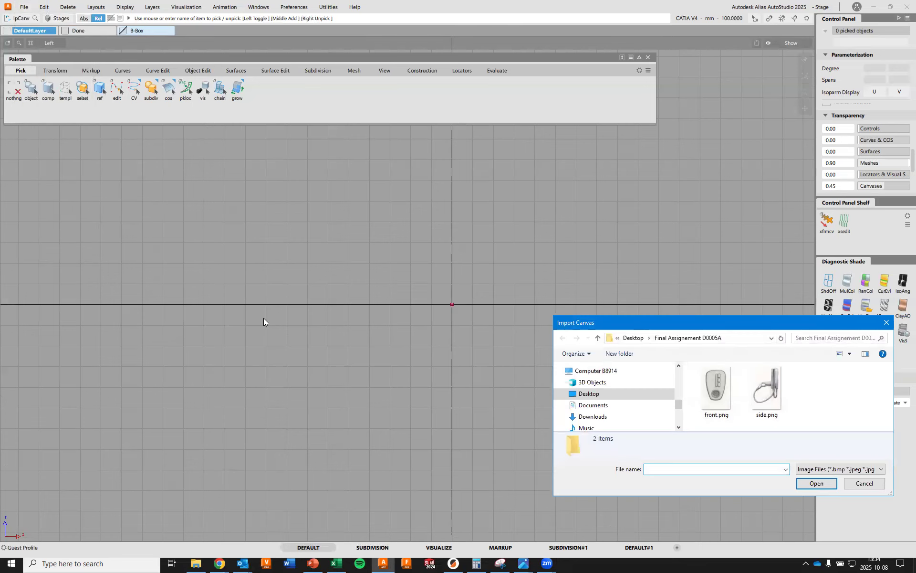
double_click(718, 384)
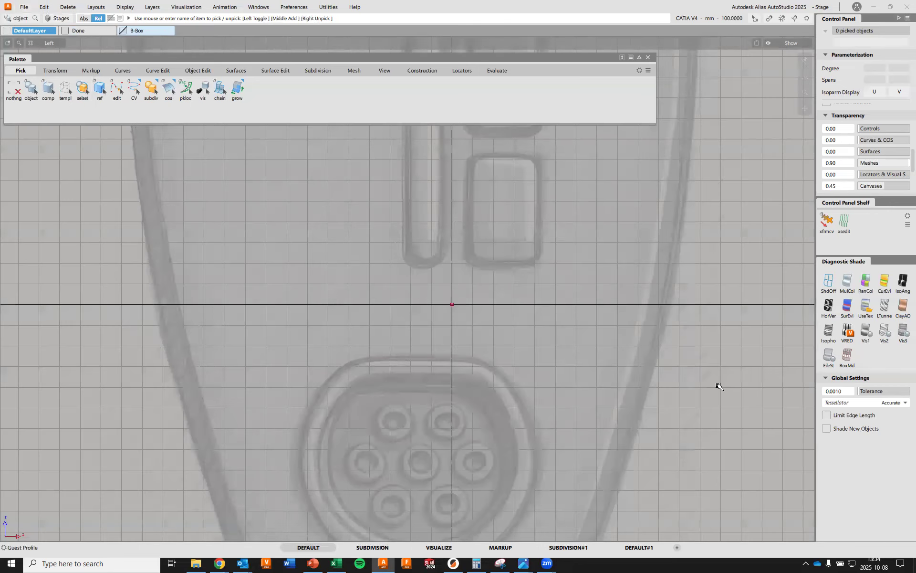
key("shift+alt")
right_click_drag(540, 218, 509, 354, "alt+shift")
middle_click_drag(566, 254, 626, 340, "alt+shift")
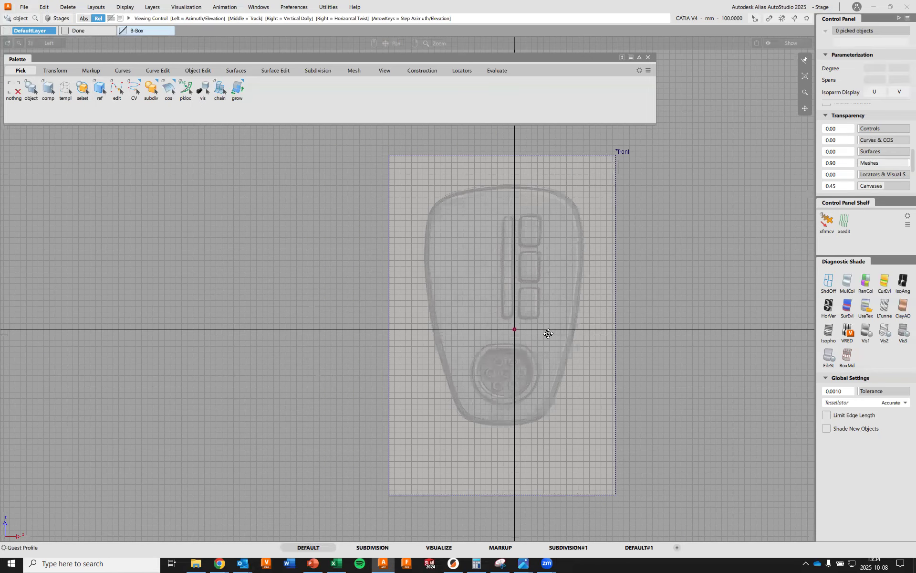
middle_click_drag(549, 333, 531, 333, "alt+shift")
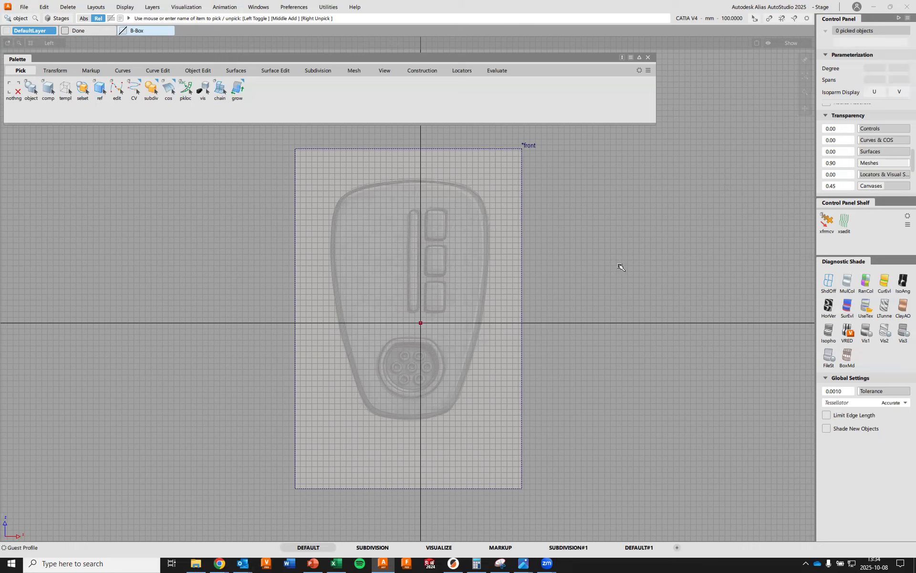
Pick the front canvas and move it so the round socket lies over the grid origin
mouse_move(644, 262)
left_mouse_down("ctrl+shift")
mouse_move(652, 272)
mouse_move(642, 283)
left_mouse_up("ctrl+shift")
left_click_drag(583, 283, 513, 286)
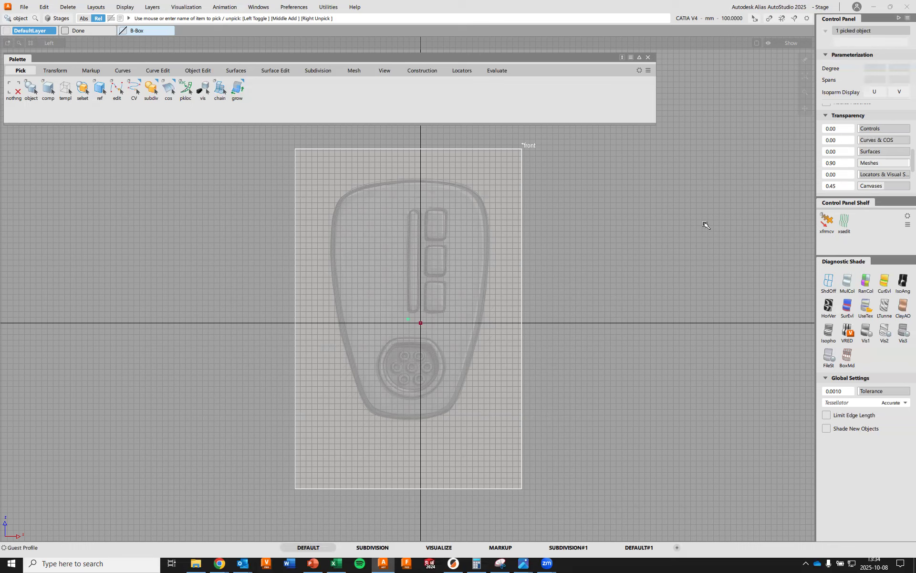
left_click(626, 210, "ctrl+shift")
mouse_move(628, 211)
left_mouse_down("ctrl+shift")
mouse_move(633, 234)
mouse_move(627, 210)
left_mouse_up("ctrl+shift")
middle_click(628, 210, "ctrl+shift")
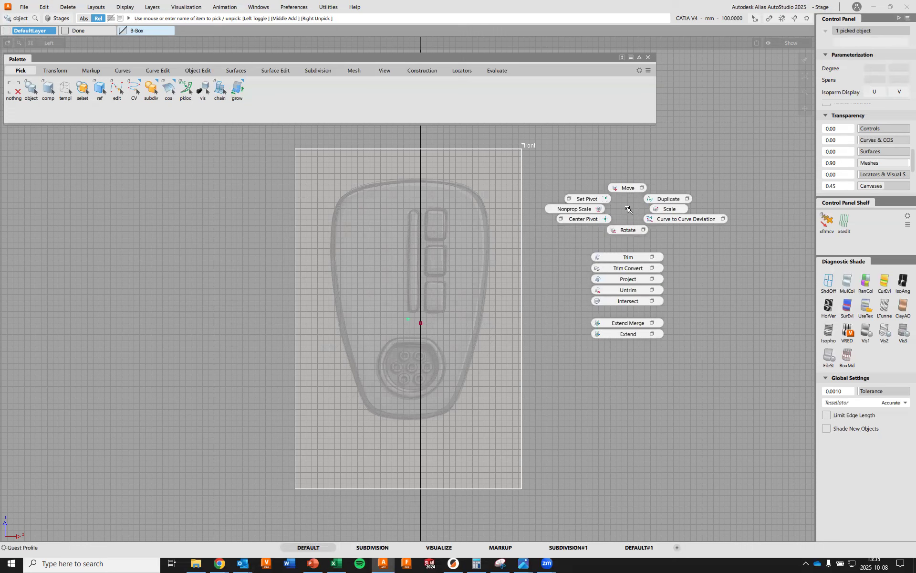
middle_click_drag(627, 209, 626, 191, "ctrl+shift")
mouse_move(610, 277)
left_mouse_down()
mouse_move(644, 278)
mouse_move(615, 191)
mouse_move(564, 221)
mouse_move(595, 234)
mouse_move(618, 196)
mouse_move(609, 199)
left_mouse_up()
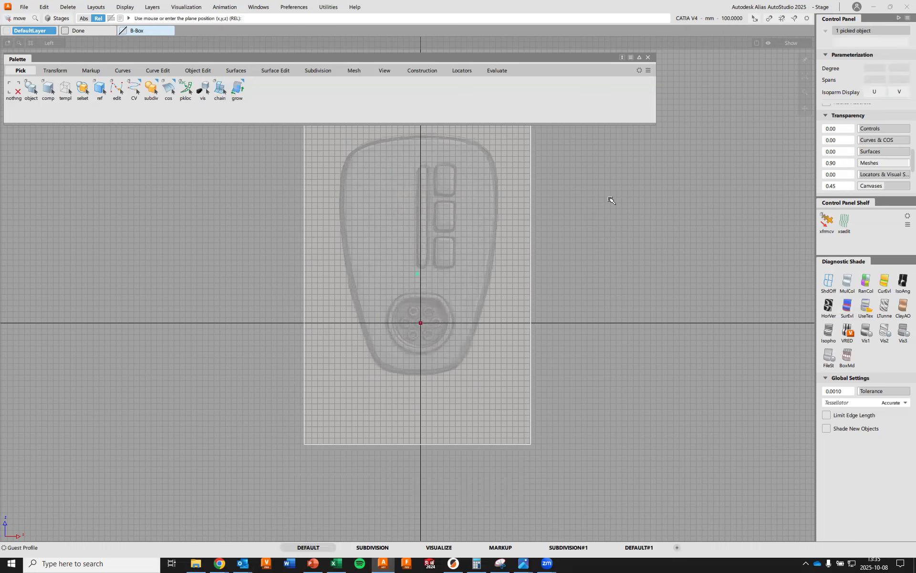
Fine-tune the canvas position so the socket's centre pin sits exactly on the origin
right_click_drag(515, 273, 453, 281, "alt+shift")
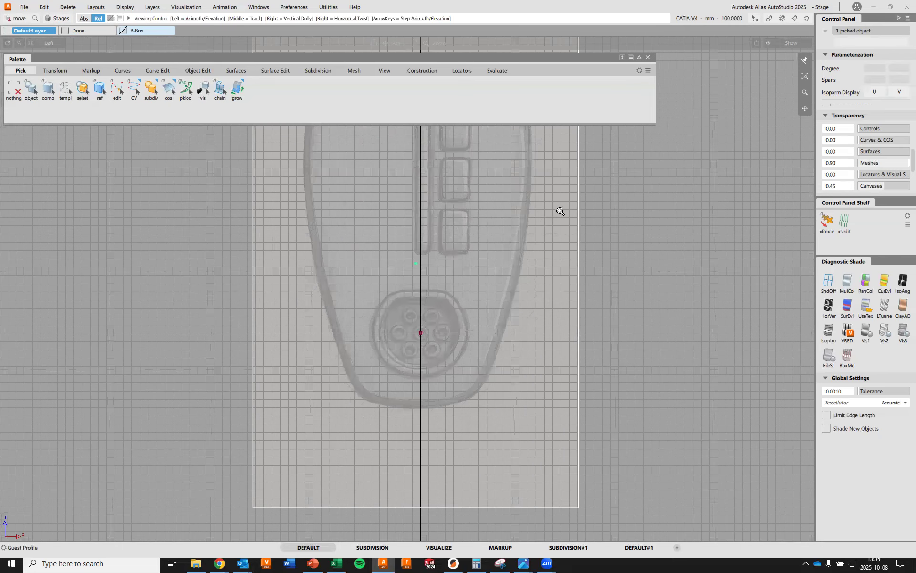
middle_click_drag(556, 331, 548, 315, "alt+shift")
right_click_drag(548, 315, 587, 212, "alt+shift")
middle_click_drag(616, 368, 618, 241, "alt+shift")
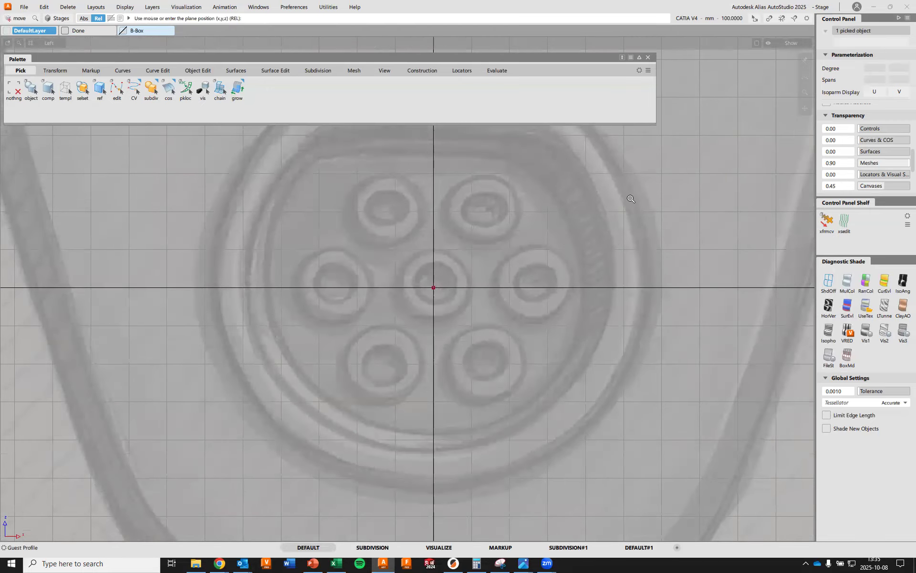
middle_click_drag(631, 199, 646, 128, "alt+shift")
right_click_drag(645, 128, 619, 233, "alt+shift")
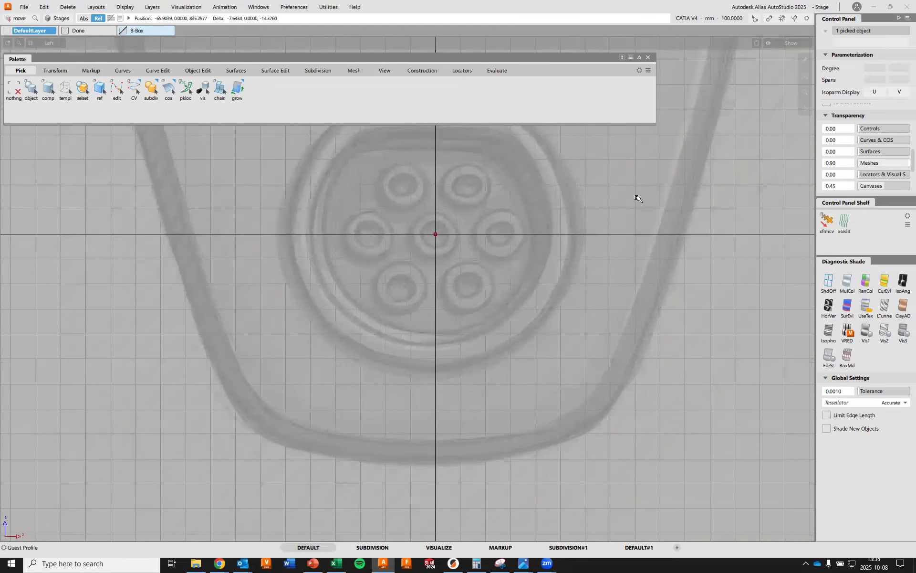
left_click_drag(640, 200, 640, 198)
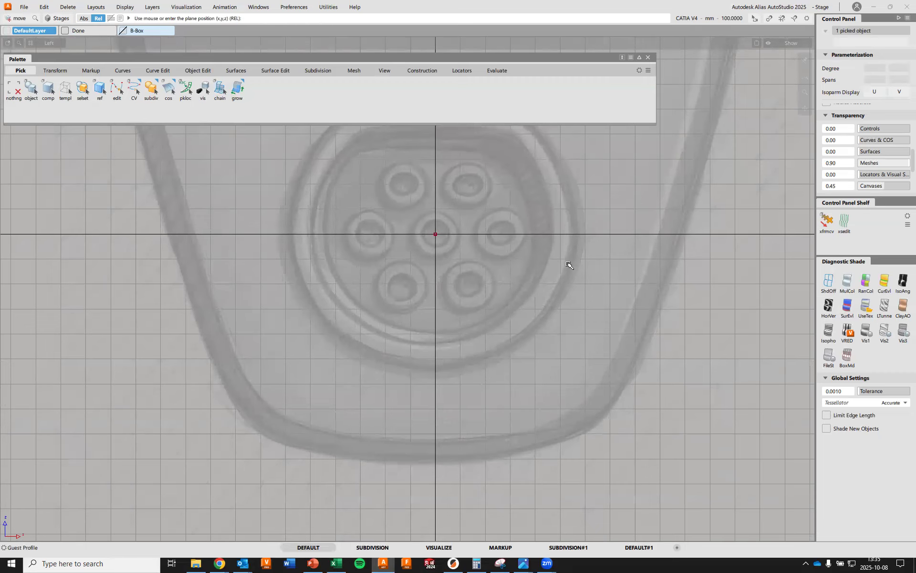
mouse_move(583, 173)
right_mouse_down("alt+shift")
mouse_move(579, 219)
mouse_move(580, 185)
right_mouse_up("alt+shift")
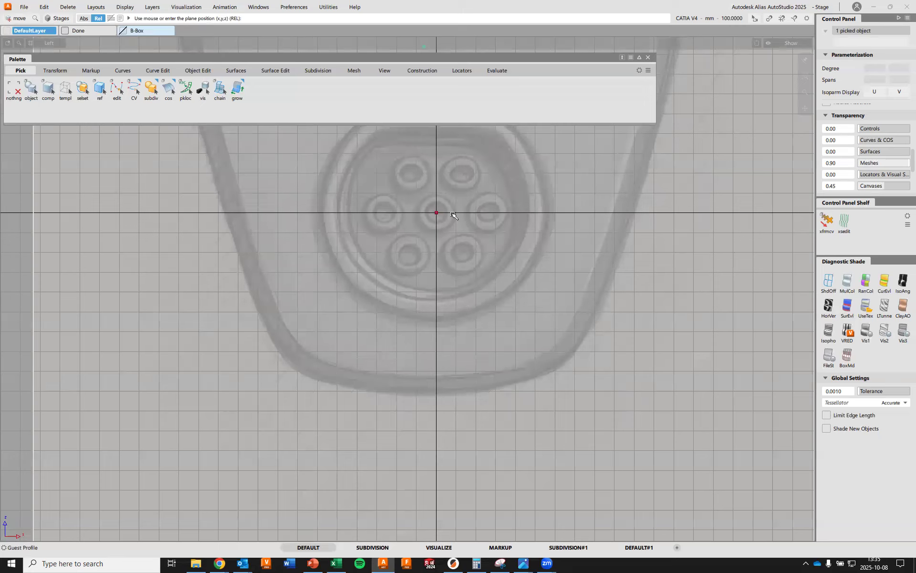
Pick the leftover curve at the origin by component and delete it
left_click_drag(737, 165, 690, 159, "ctrl+shift")
left_click_drag(416, 196, 467, 237)
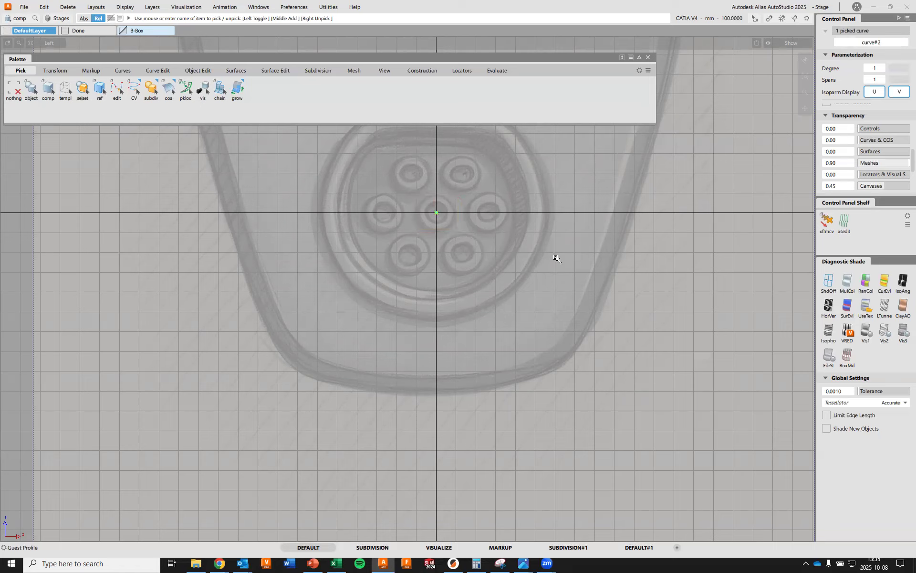
key("Delete")
key("Return")
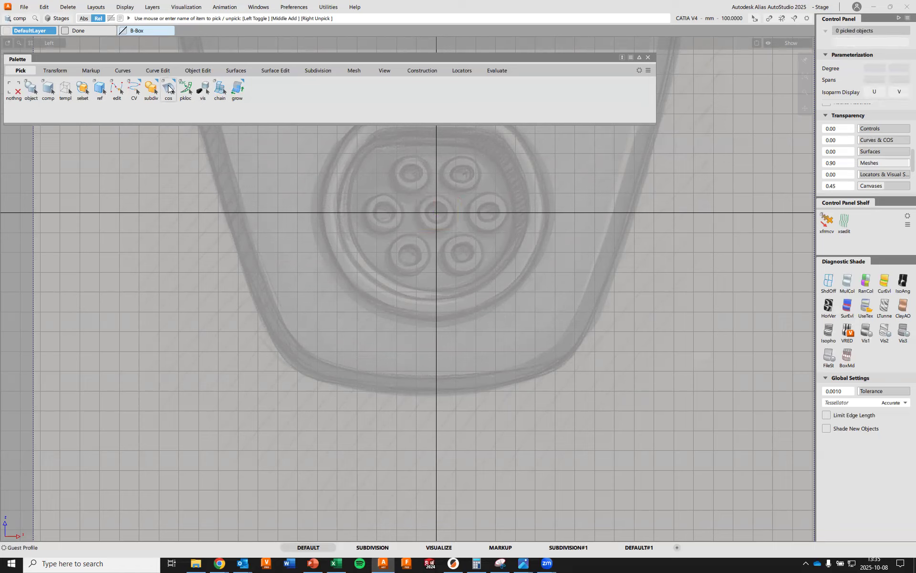
Draw a straight degree 1 CV curve about 164 mm long horizontally along the axis from the origin
left_click(124, 73)
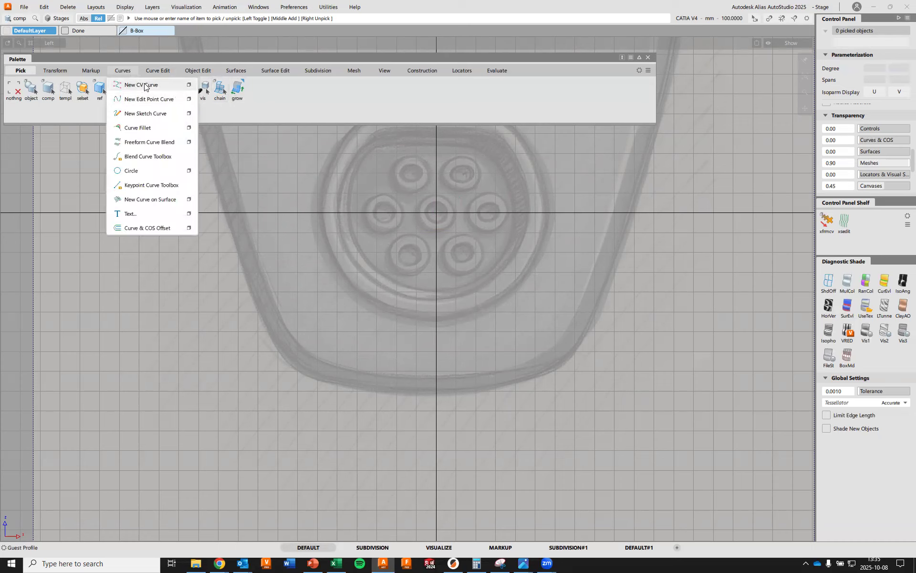
left_click(144, 85)
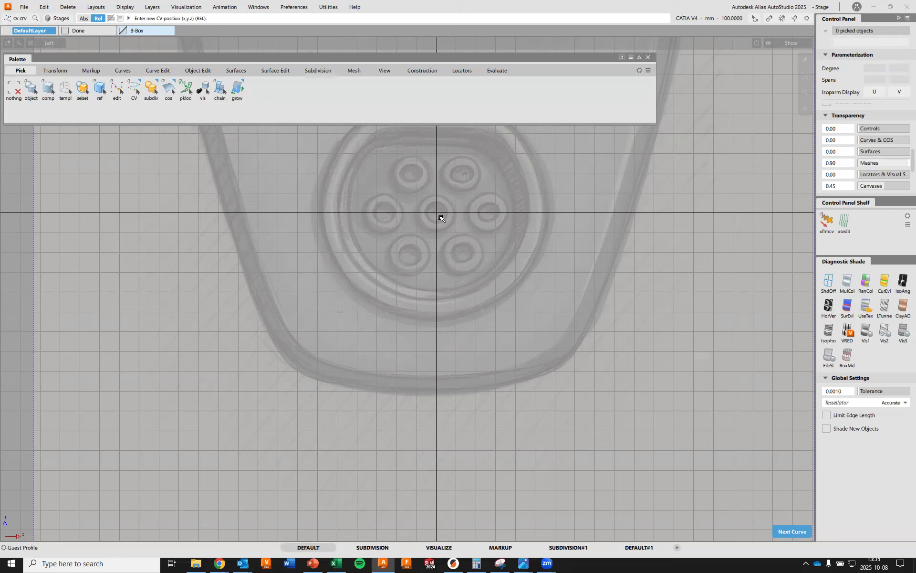
left_click(439, 217, "alt")
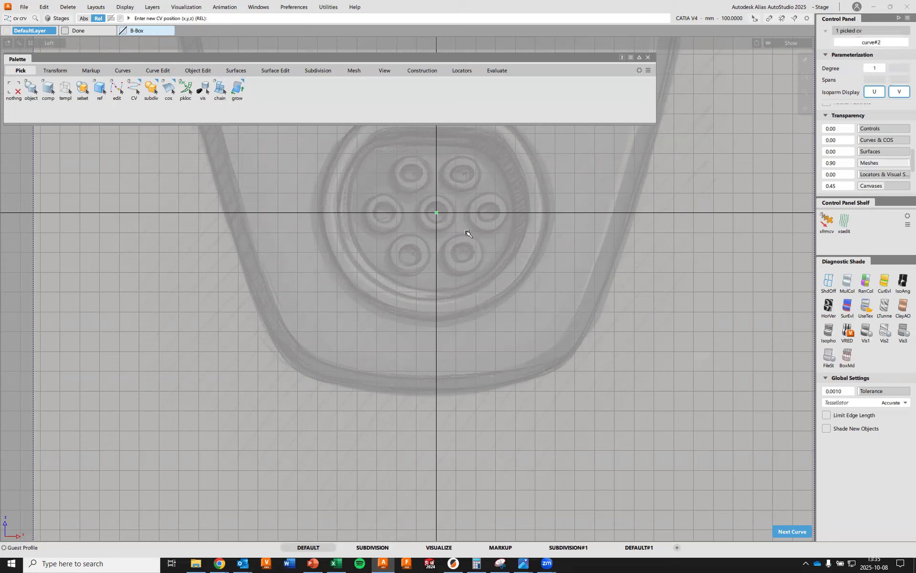
mouse_move(457, 232)
middle_mouse_down()
mouse_move(542, 235)
mouse_move(441, 213)
mouse_move(457, 242)
mouse_move(468, 239)
middle_mouse_up()
left_click(680, 273, "ctrl+shift")
mouse_move(677, 275)
right_mouse_down("ctrl+shift")
mouse_move(678, 315)
mouse_move(680, 265)
mouse_move(677, 274)
right_mouse_up("ctrl+shift")
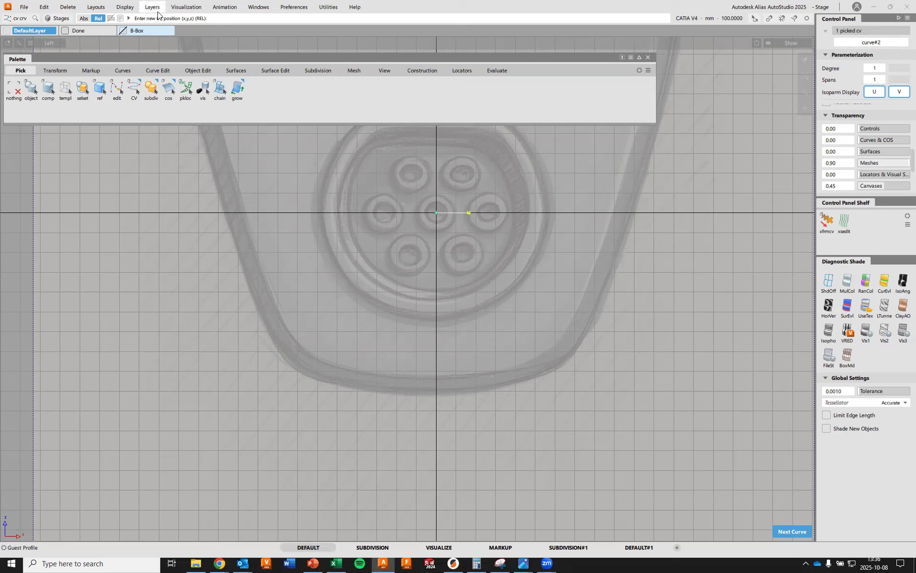
Set the X position of the line's end CV to 50 mm in the Information Window, and close that window
left_click(259, 7)
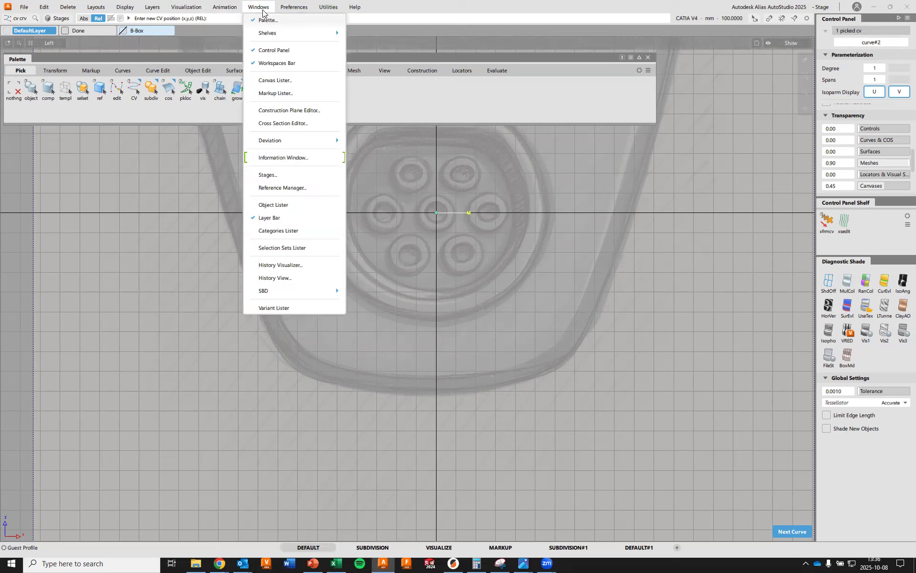
left_click(295, 159)
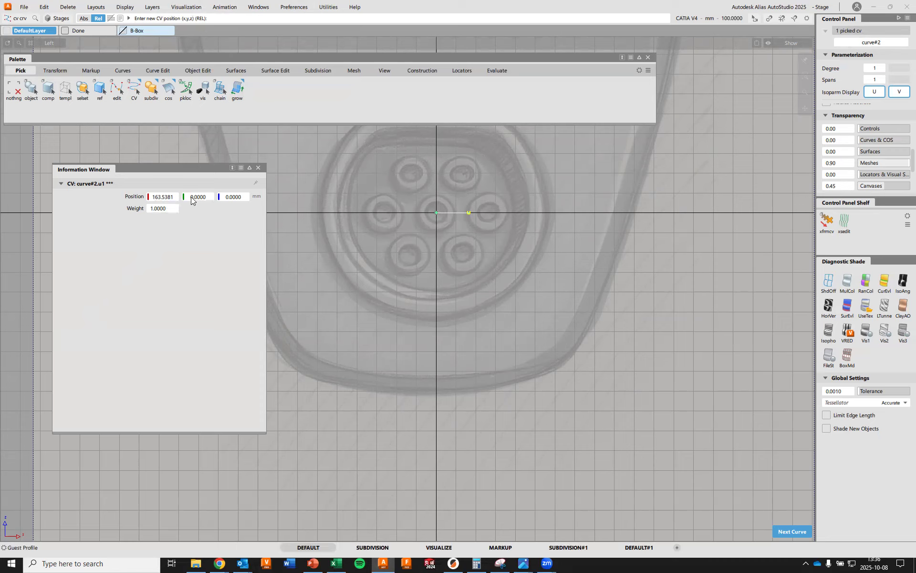
left_click(174, 197)
type("50")
key("Return")
right_click_drag(411, 262, 561, 265, "alt+shift")
middle_click_drag(572, 257, 635, 208, "alt+shift")
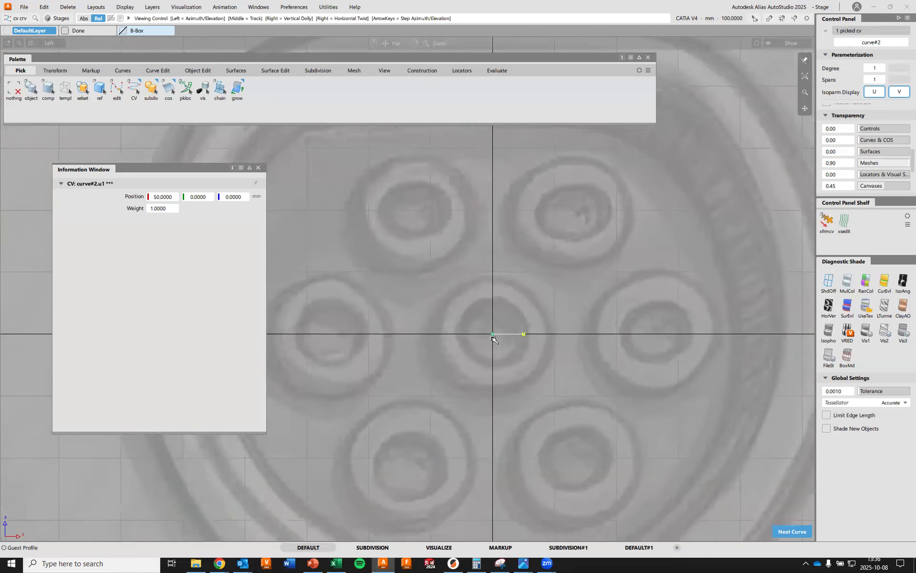
left_click(523, 335)
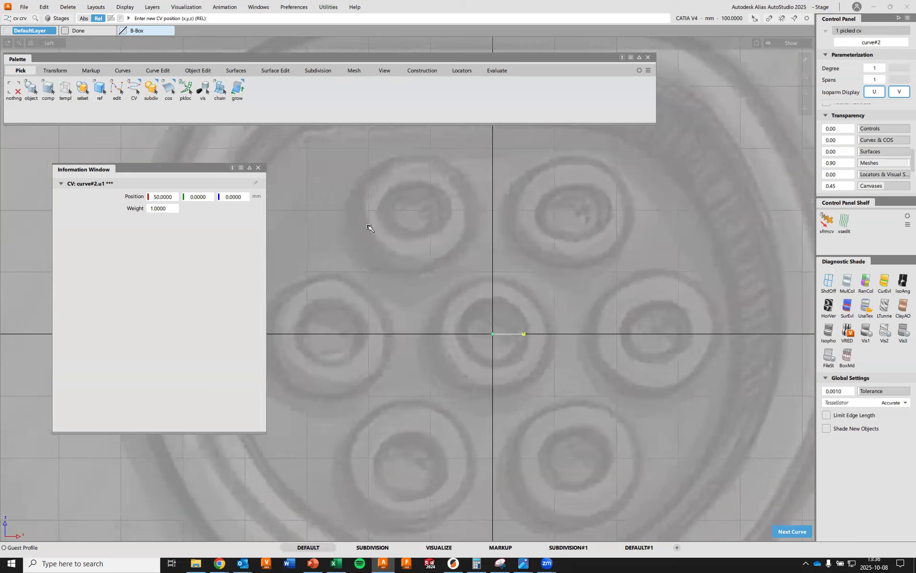
left_click(259, 168)
Pick the front canvas and set its pivot to the absolute position 0 0 0
mouse_move(431, 299)
right_mouse_down("alt+shift")
mouse_move(388, 303)
mouse_move(332, 394)
right_mouse_up("alt+shift")
mouse_move(445, 270)
right_mouse_down("alt+shift")
mouse_move(436, 206)
mouse_move(446, 239)
mouse_move(357, 415)
mouse_move(367, 487)
right_mouse_up("alt+shift")
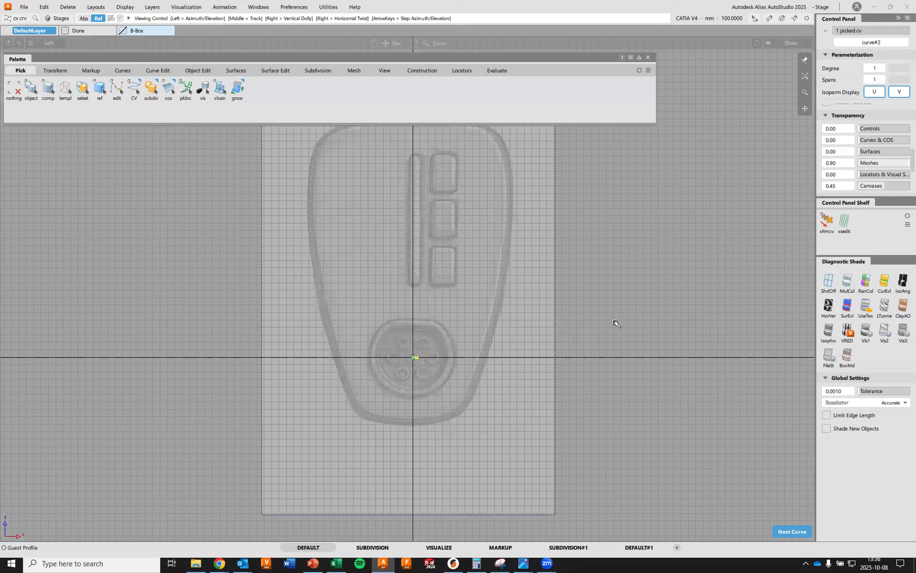
middle_click_drag(638, 248, 640, 263, "alt+shift")
mouse_move(641, 263)
left_mouse_down("ctrl+shift")
mouse_move(640, 242)
mouse_move(641, 264)
left_mouse_up("ctrl+shift")
left_click(548, 292)
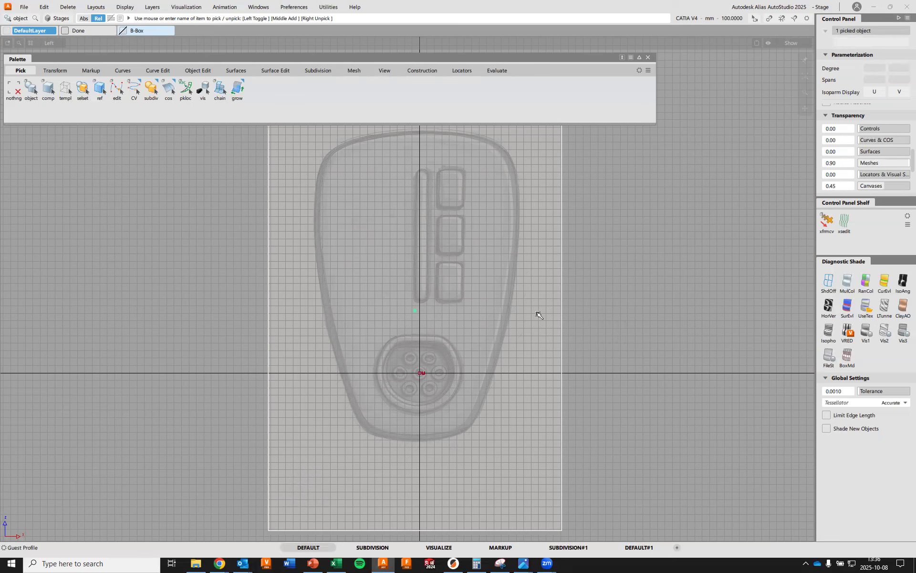
right_click_drag(448, 396, 408, 291, "alt+shift")
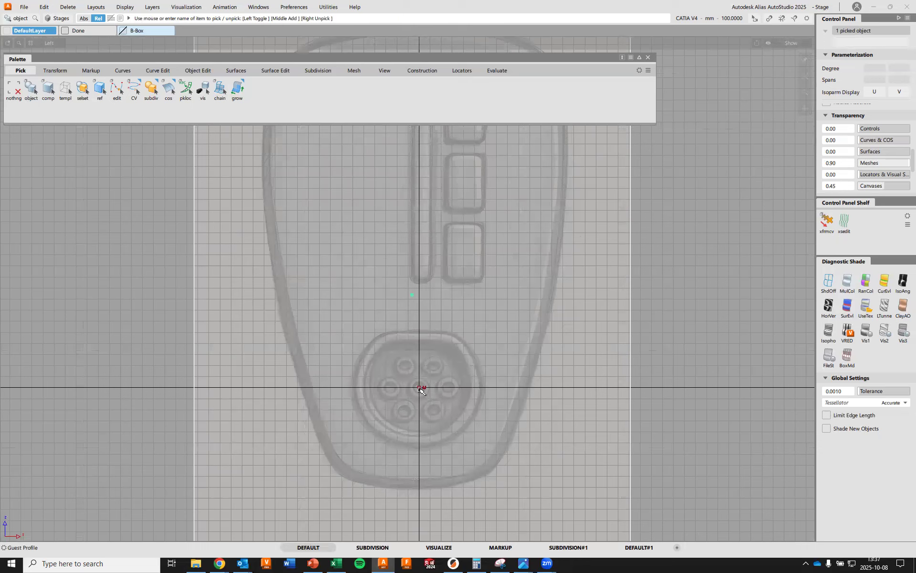
right_click_drag(679, 241, 641, 229, "ctrl+shift")
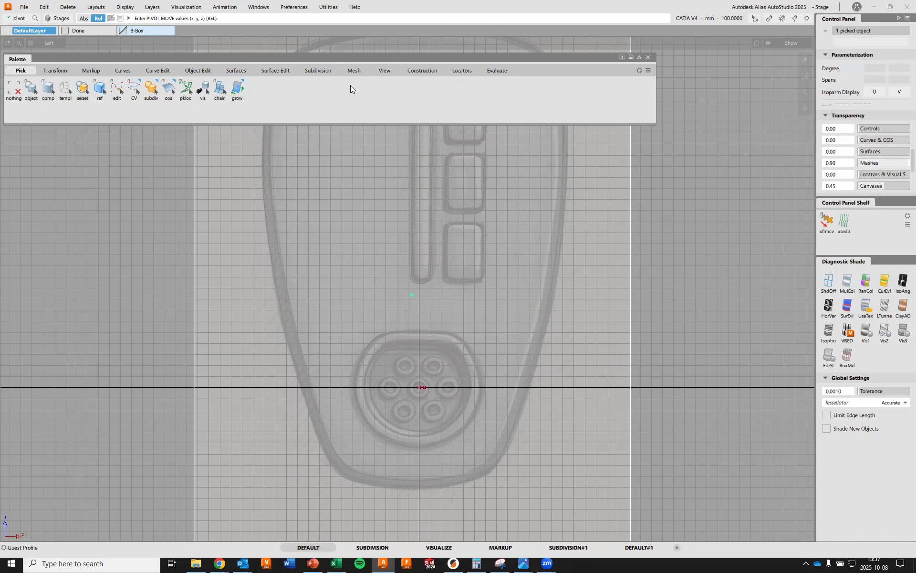
left_click(237, 17)
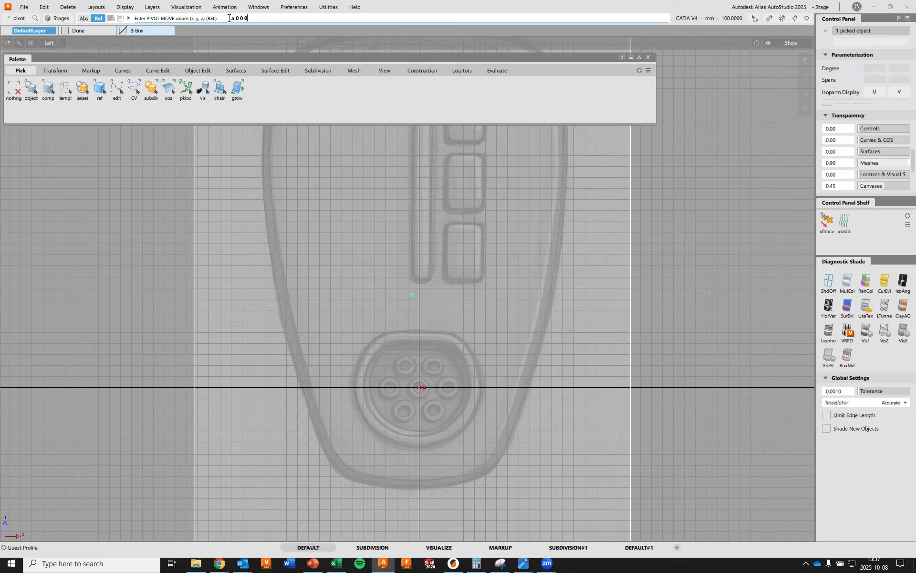
key("Return")
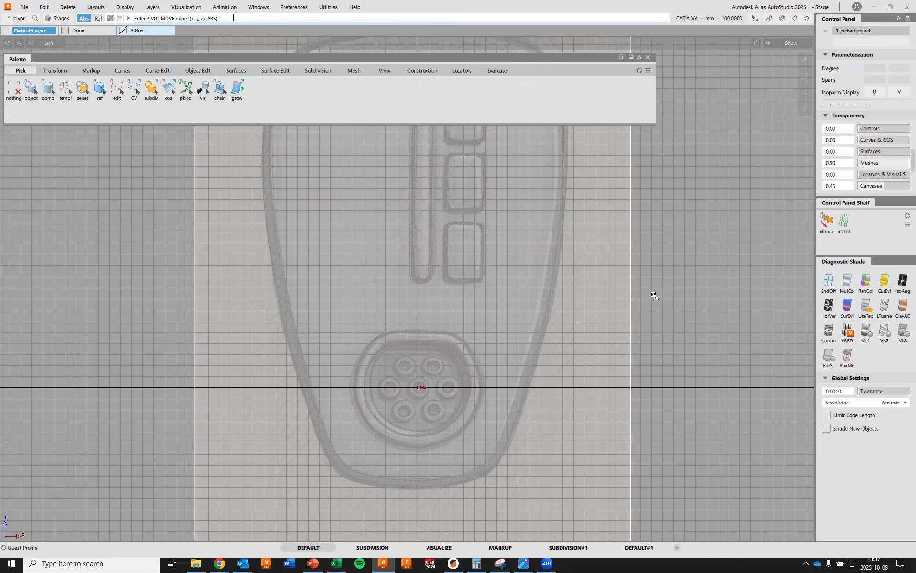
Scale the front canvas down about the origin and hide the grid
right_click_drag(680, 195, 660, 256, "alt+shift")
right_click_drag(678, 216, 718, 215, "ctrl+shift")
mouse_move(724, 147)
left_mouse_down()
mouse_move(703, 176)
mouse_move(556, 249)
mouse_move(110, 434)
left_mouse_up()
mouse_move(564, 271)
left_mouse_down()
mouse_move(299, 383)
mouse_move(294, 409)
mouse_move(460, 339)
mouse_move(421, 374)
left_mouse_up()
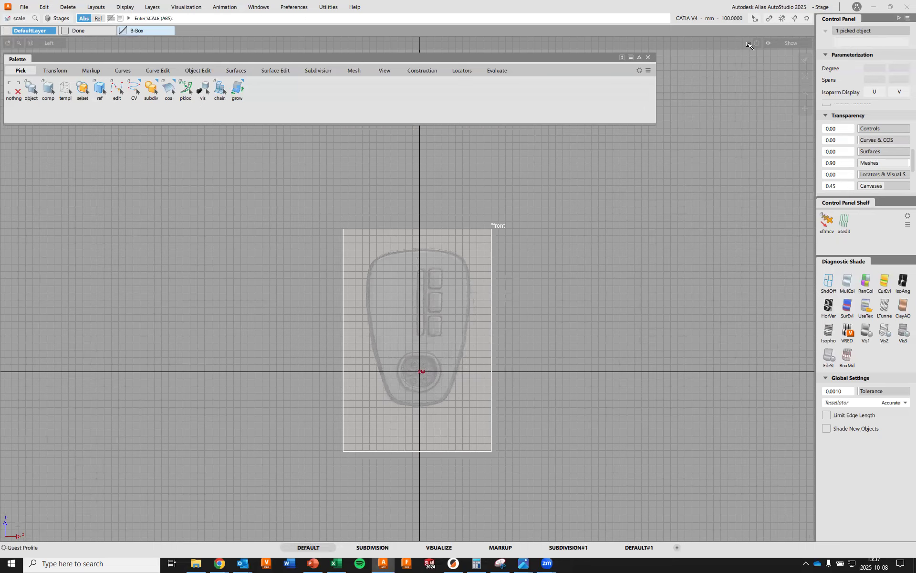
left_click(783, 44)
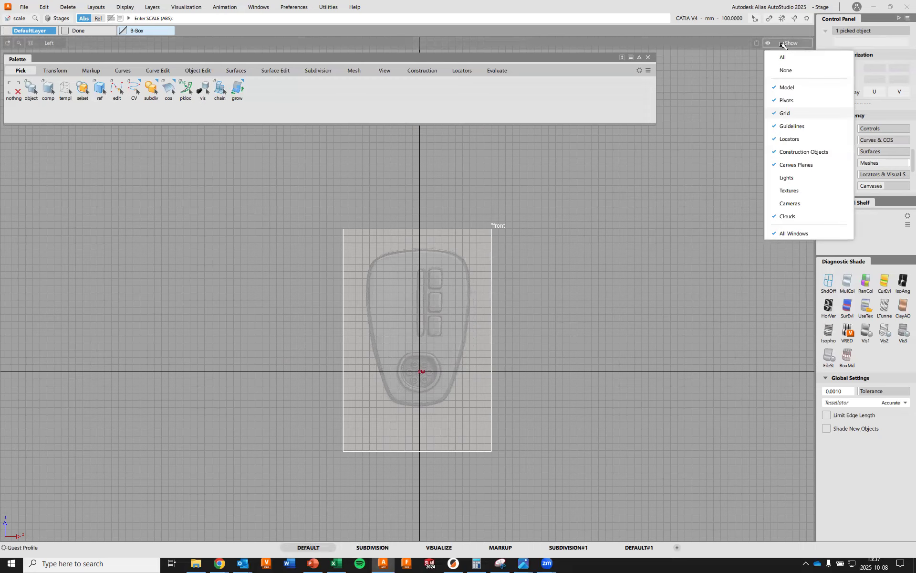
left_click(791, 113)
Keep scaling the front canvas until the socket's outer ring radius matches the 50 mm reference line
mouse_move(462, 417)
right_mouse_down("alt+shift")
mouse_move(471, 363)
mouse_move(575, 272)
mouse_move(585, 277)
right_mouse_up("alt+shift")
middle_click_drag(574, 374, 611, 139, "alt+shift")
middle_click_drag(604, 217, 549, 187, "alt+shift")
mouse_move(730, 199)
left_mouse_down()
mouse_move(342, 417)
mouse_move(590, 285)
mouse_move(310, 405)
mouse_move(603, 239)
mouse_move(231, 399)
mouse_move(576, 270)
mouse_move(546, 321)
mouse_move(166, 415)
mouse_move(559, 302)
mouse_move(612, 276)
mouse_move(499, 266)
mouse_move(145, 364)
mouse_move(186, 405)
mouse_move(313, 329)
mouse_move(616, 222)
mouse_move(352, 256)
mouse_move(138, 333)
left_mouse_up()
left_click_drag(490, 259, 210, 317)
middle_click_drag(410, 313, 410, 358, "alt+shift")
mouse_move(410, 358)
right_mouse_down("alt+shift")
mouse_move(457, 290)
mouse_move(456, 253)
right_mouse_up("alt+shift")
middle_click_drag(457, 253, 534, 155, "alt+shift")
right_click_drag(556, 313, 595, 240, "alt+shift")
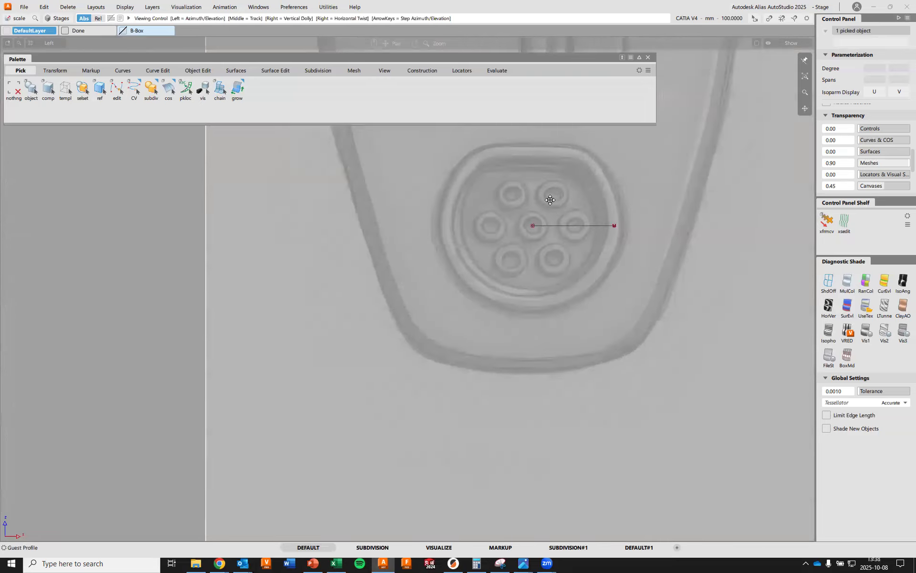
Fine-tune the front canvas scale against the 50 mm reference line from the origin, and clear the selection
middle_click_drag(601, 196, 448, 209, "alt+shift")
right_click_drag(512, 281, 491, 249, "alt+shift")
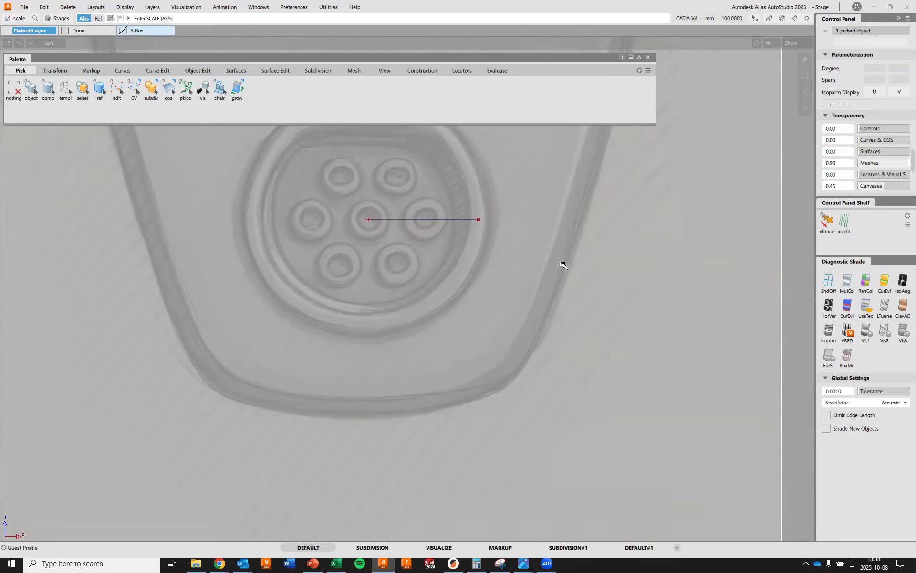
left_click_drag(693, 233, 232, 369)
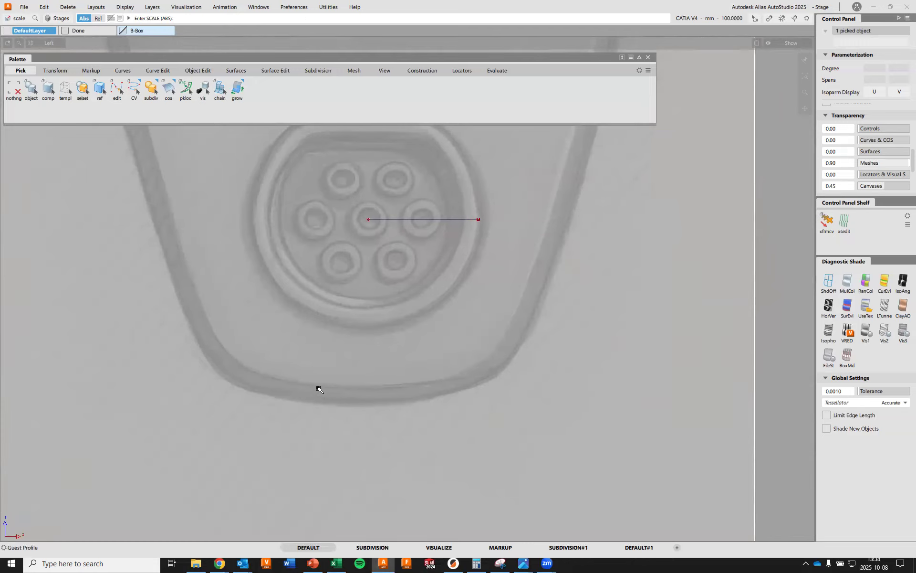
right_click_drag(351, 208, 329, 350, "alt+shift")
middle_click_drag(357, 286, 396, 339, "alt+shift")
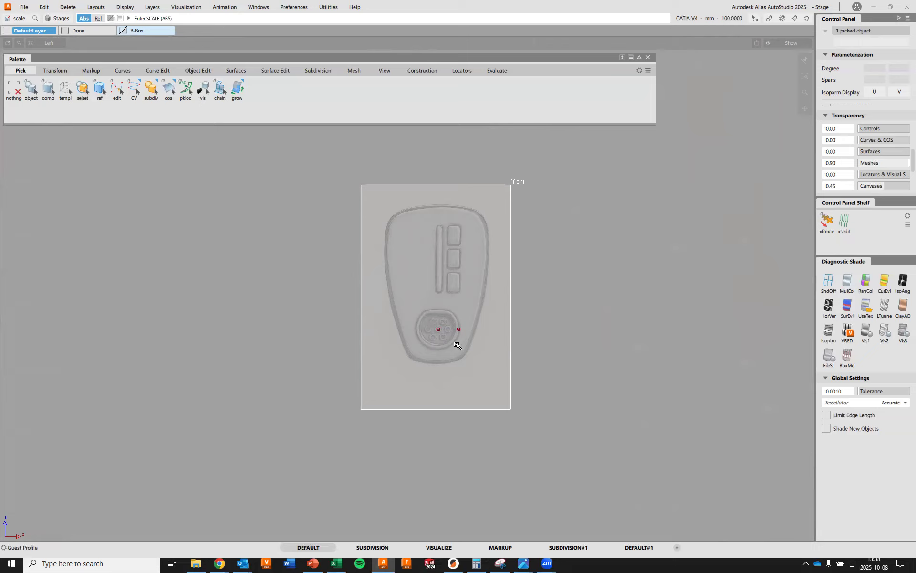
left_click_drag(667, 225, 663, 210, "ctrl+shift")
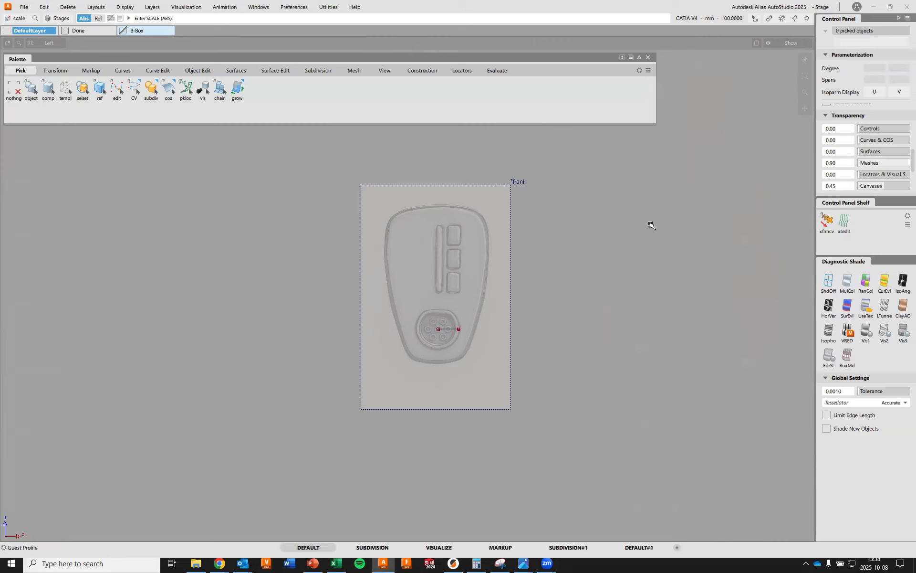
Show the grid again and view the scaled front canvas in perspective
left_click(775, 45)
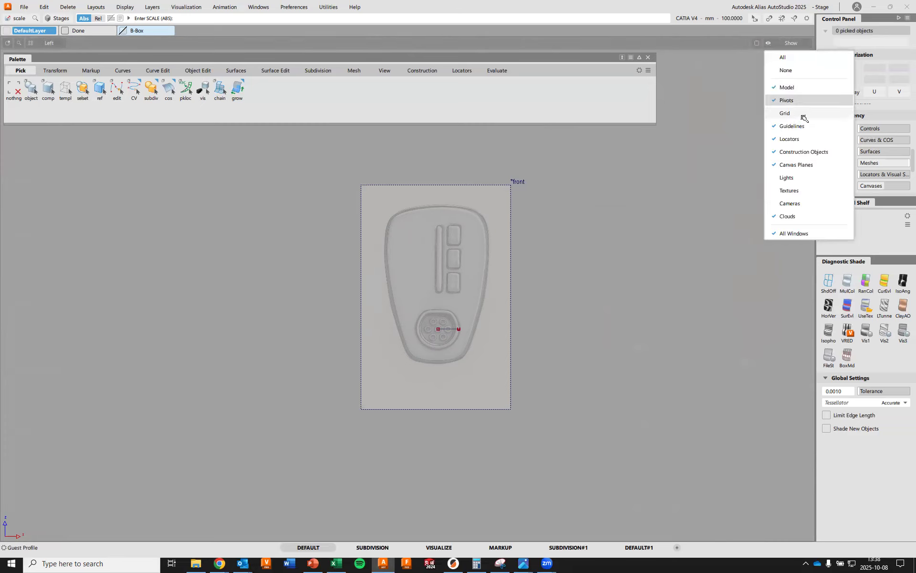
left_click(803, 116)
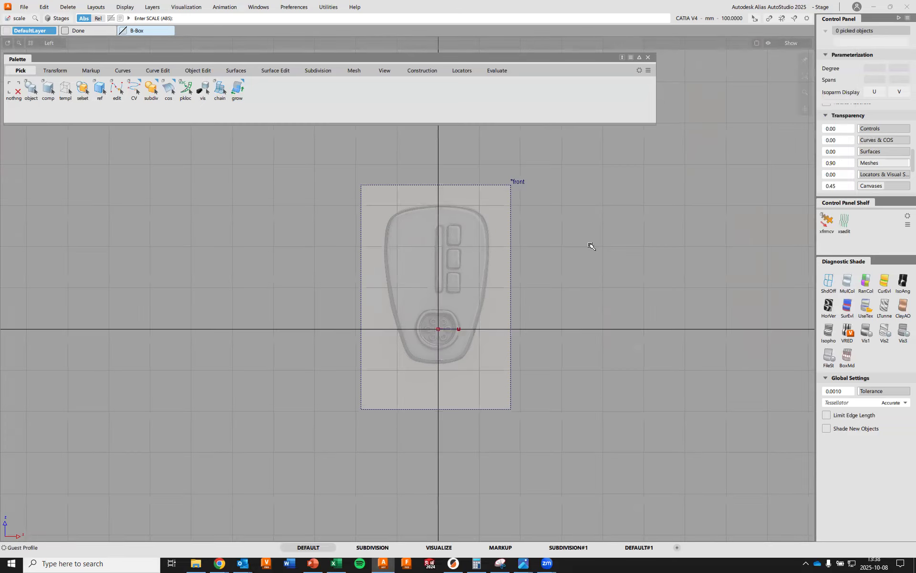
key("F8")
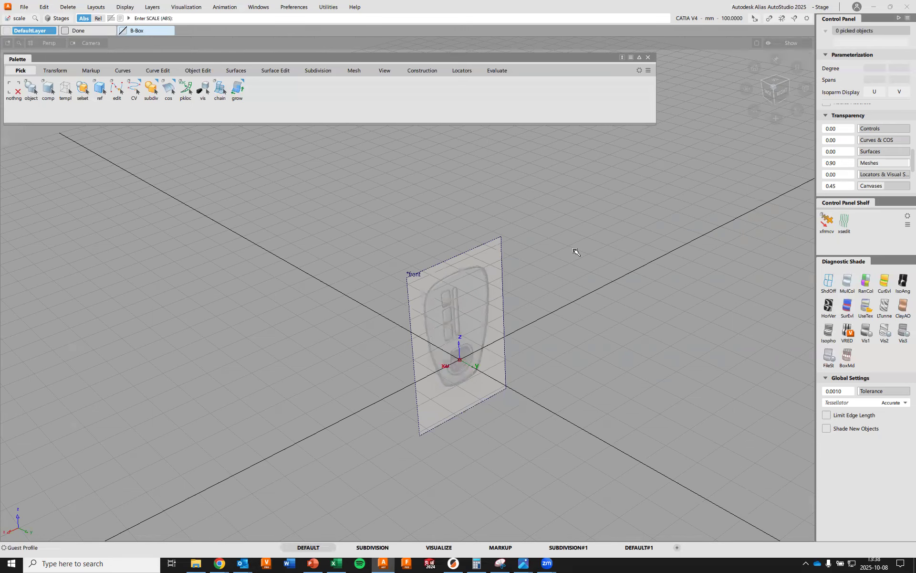
left_click_drag(453, 318, 494, 314, "alt+shift")
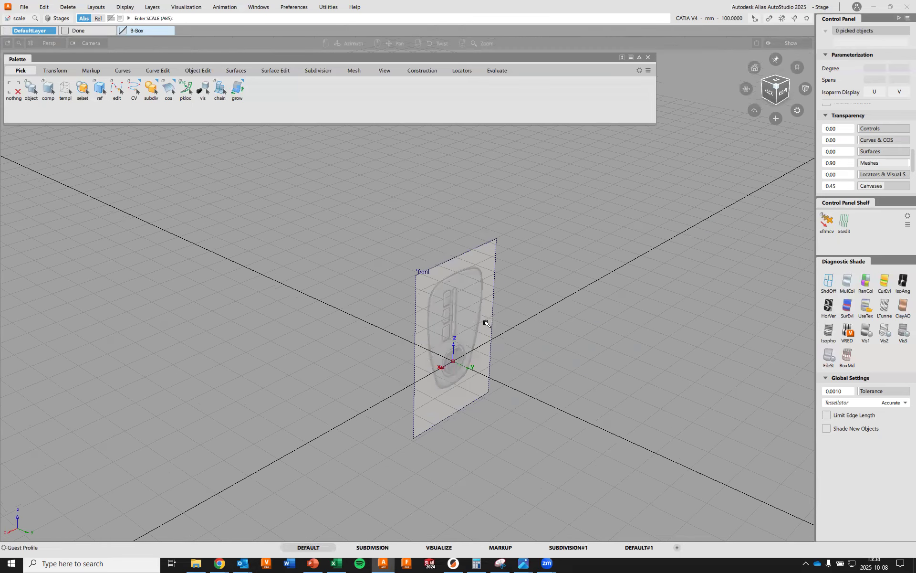
Pick the front canvas and set the canvas transparency to 0.00, inspecting the sketch up close
left_click(586, 185, "ctrl+shift")
left_click_drag(585, 185, 586, 206, "ctrl+shift")
left_click_drag(485, 230, 532, 279)
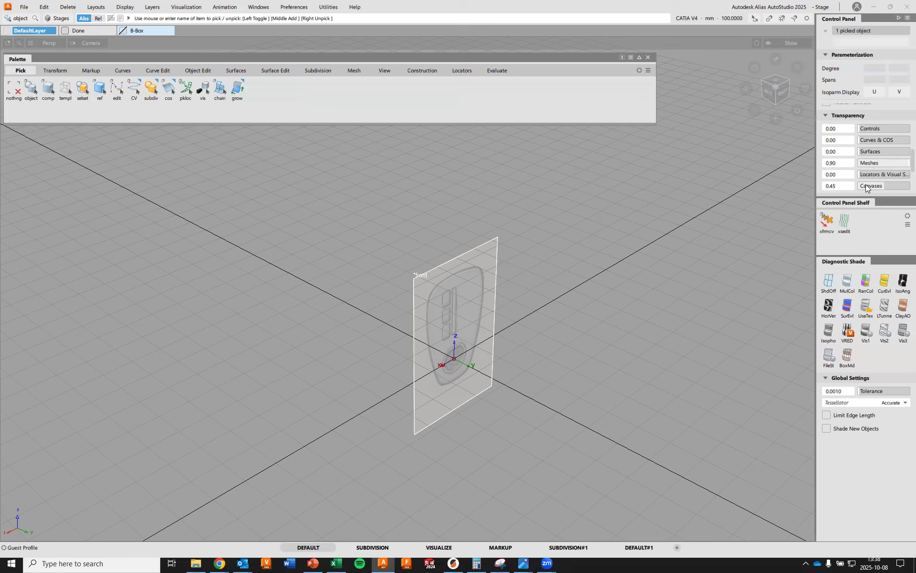
left_click_drag(882, 185, 843, 186)
right_click_drag(525, 348, 588, 356, "alt+shift")
middle_click_drag(588, 357, 520, 217, "alt+shift")
mouse_move(597, 270)
left_mouse_down("alt+shift")
mouse_move(484, 287)
mouse_move(438, 215)
mouse_move(458, 232)
mouse_move(523, 241)
mouse_move(499, 293)
left_mouse_up("alt+shift")
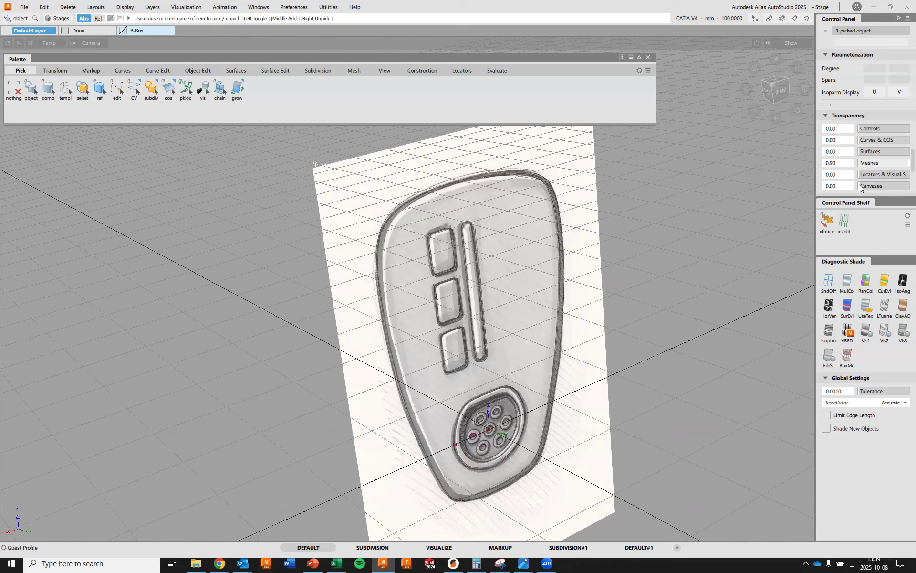
Fade the front canvas by setting its transparency to 0.83, and clear the selection
left_click_drag(860, 188, 901, 186)
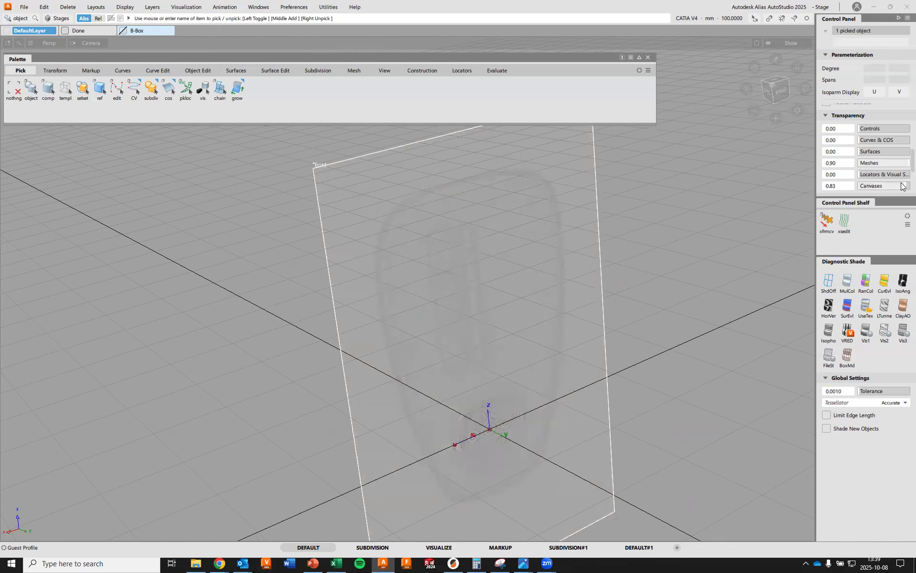
key("alt+shift")
left_click_drag(324, 301, 490, 353, "alt+shift")
left_click_drag(711, 239, 700, 219, "ctrl+shift")
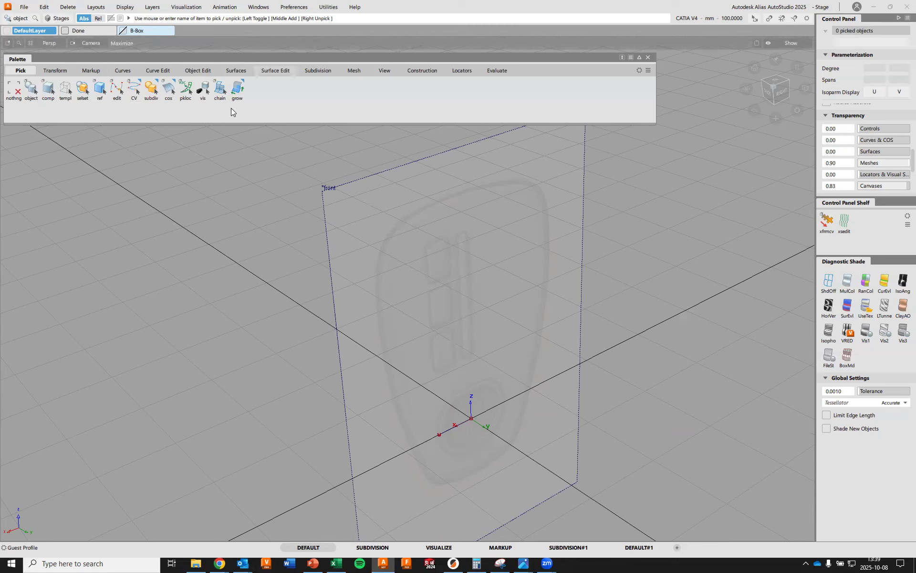
Create a new layer named FrontCanvas and assign the front canvas to it
left_click(153, 7)
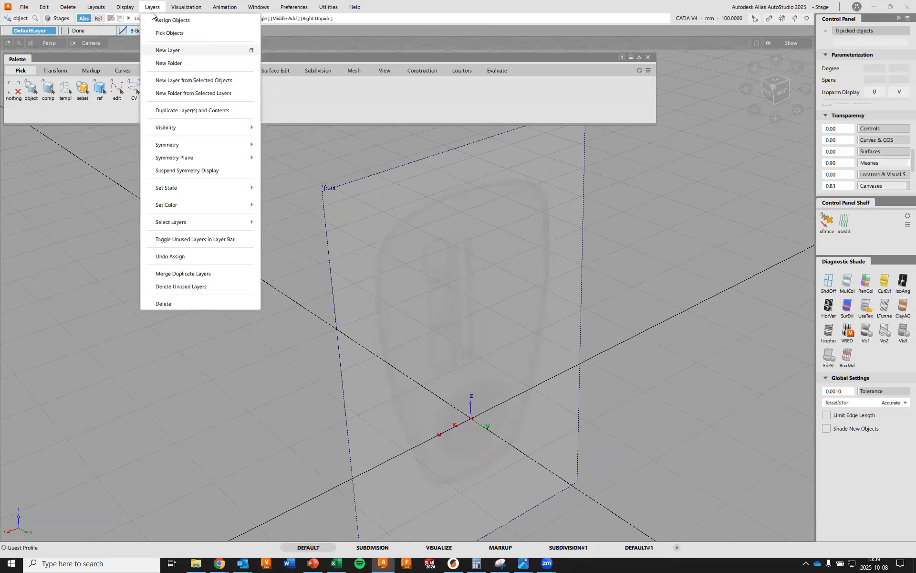
left_click(181, 50)
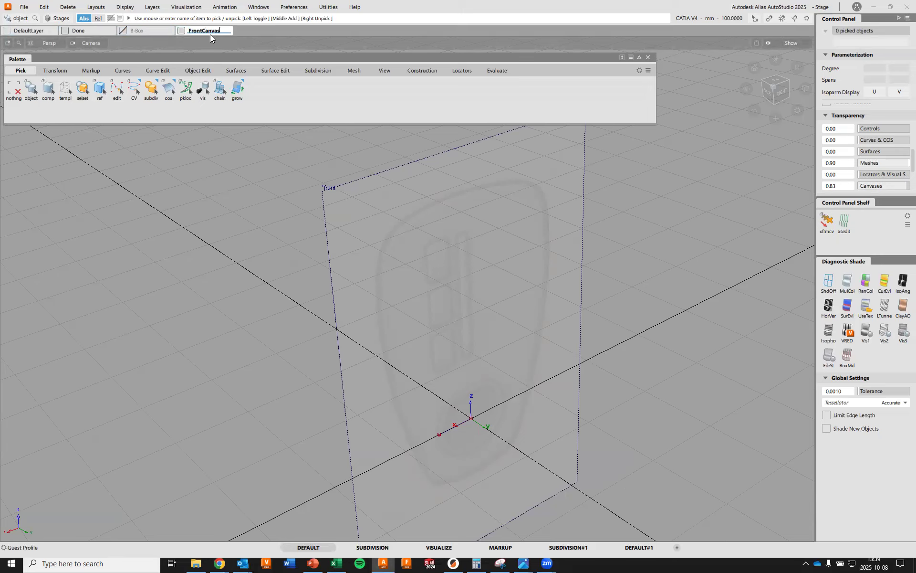
key("Return")
left_click_drag(197, 212, 203, 232, "ctrl+shift")
left_click(325, 197)
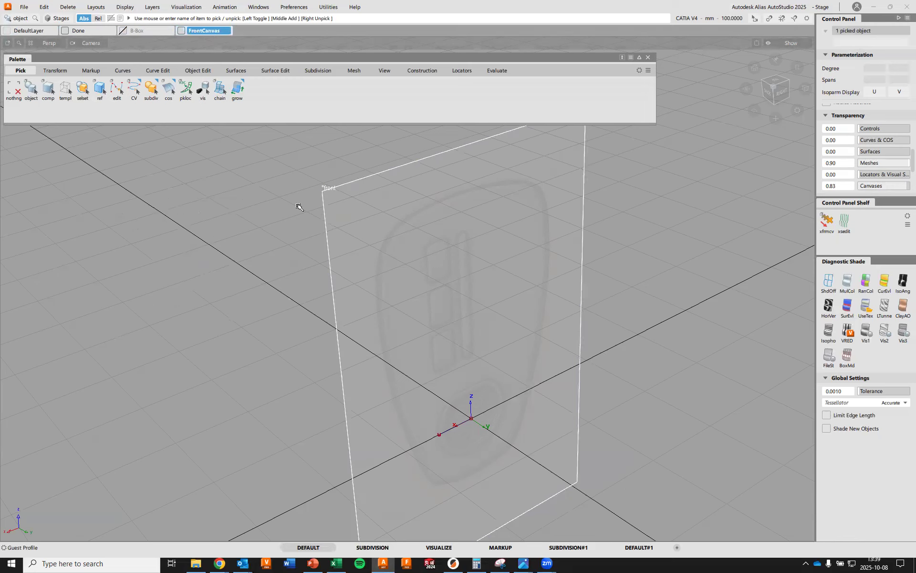
right_click(212, 30)
left_click(228, 36)
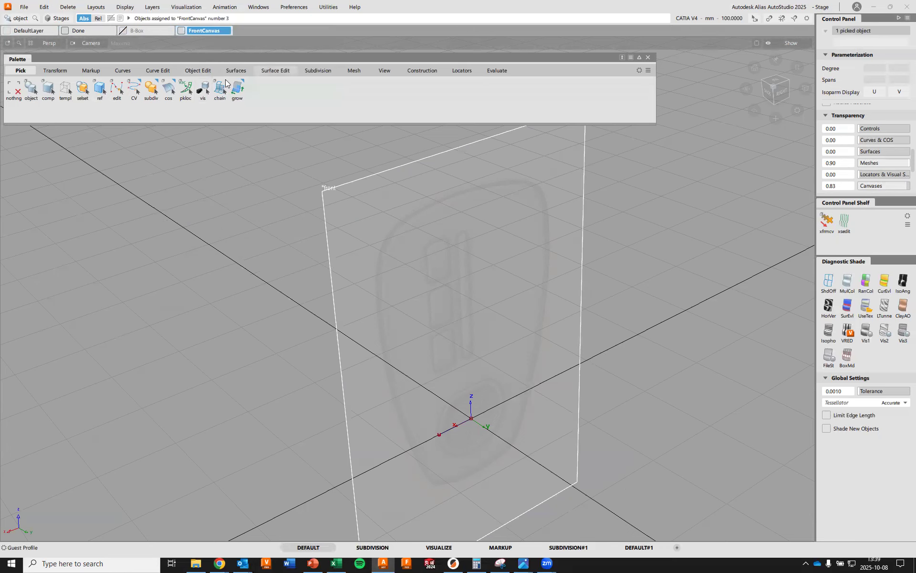
Toggle the FrontCanvas layer's visibility off and on to check that it controls the sketch, viewing the canvas in perspective
left_click(181, 30)
left_click(182, 31)
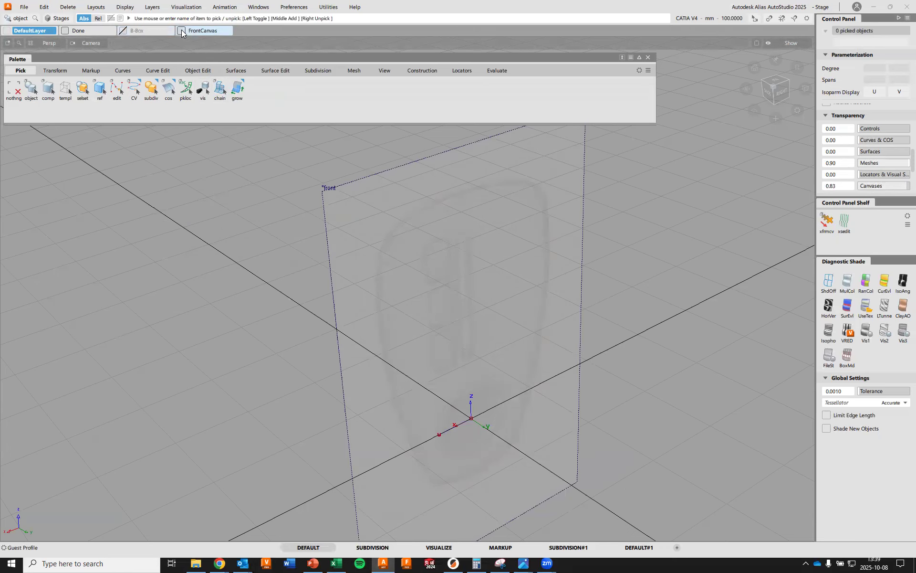
left_click(182, 30)
left_click(181, 30)
right_click_drag(452, 280, 458, 319, "alt+shift")
middle_click_drag(484, 339, 488, 381, "alt+shift")
left_click_drag(508, 359, 485, 377, "alt+shift")
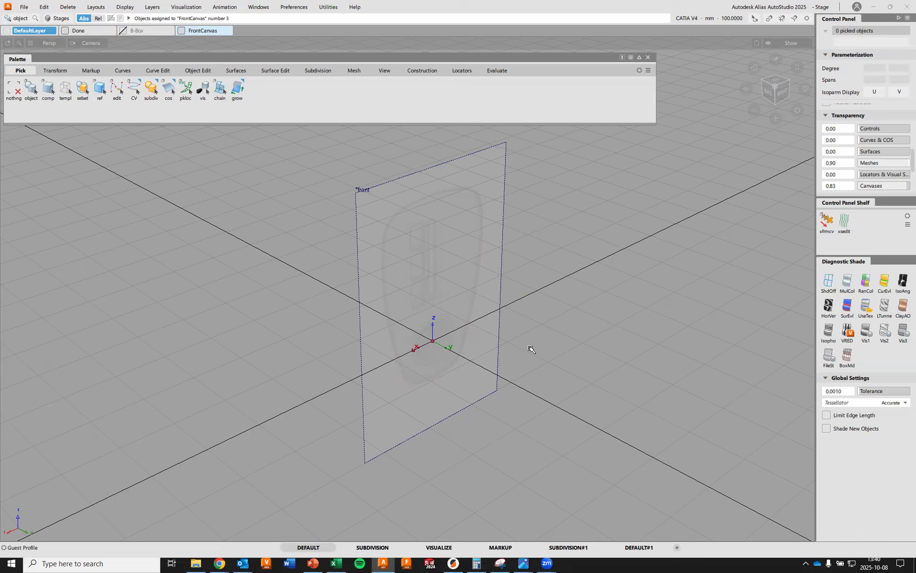
Place a primitive cube at the absolute position 0 0 0
left_click(240, 75)
mouse_move(246, 89)
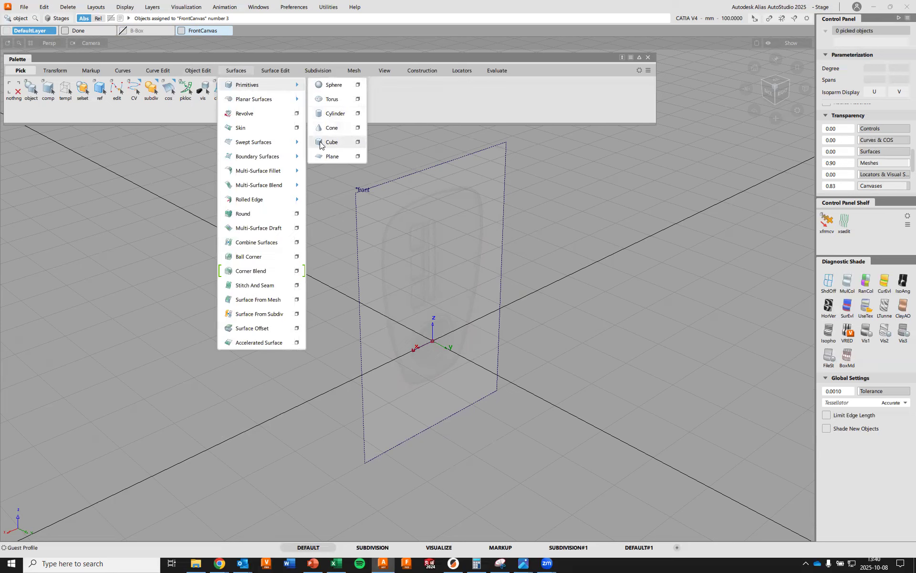
left_click(360, 147)
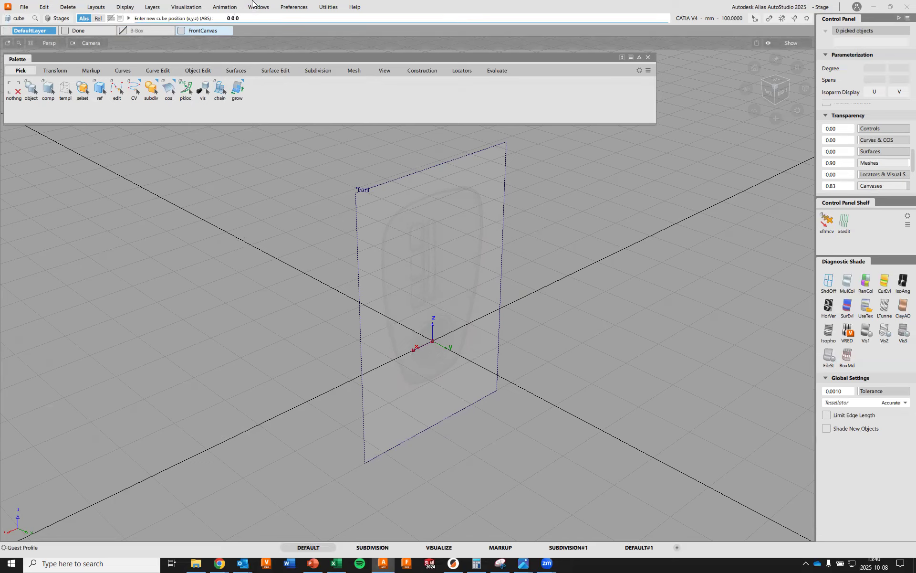
key("Return")
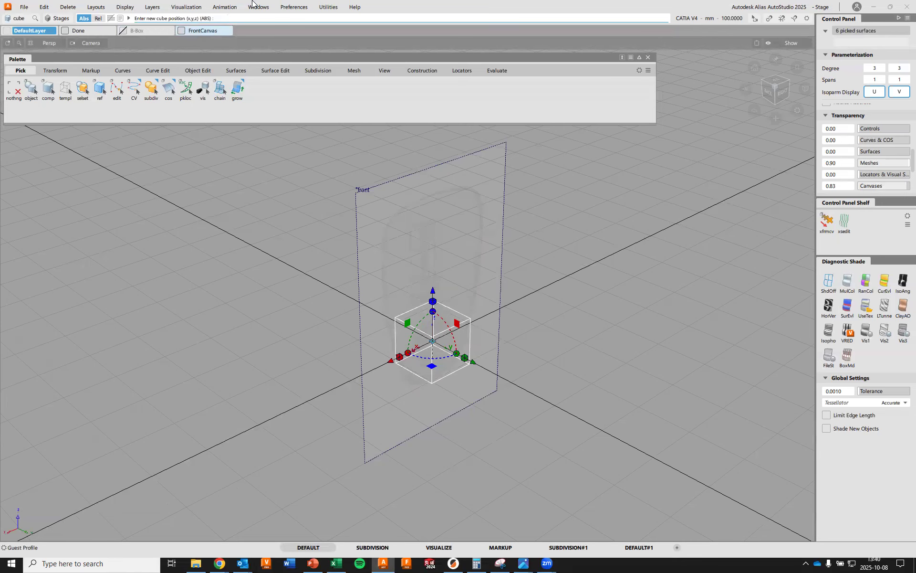
left_click_drag(461, 360, 458, 315, "alt+shift")
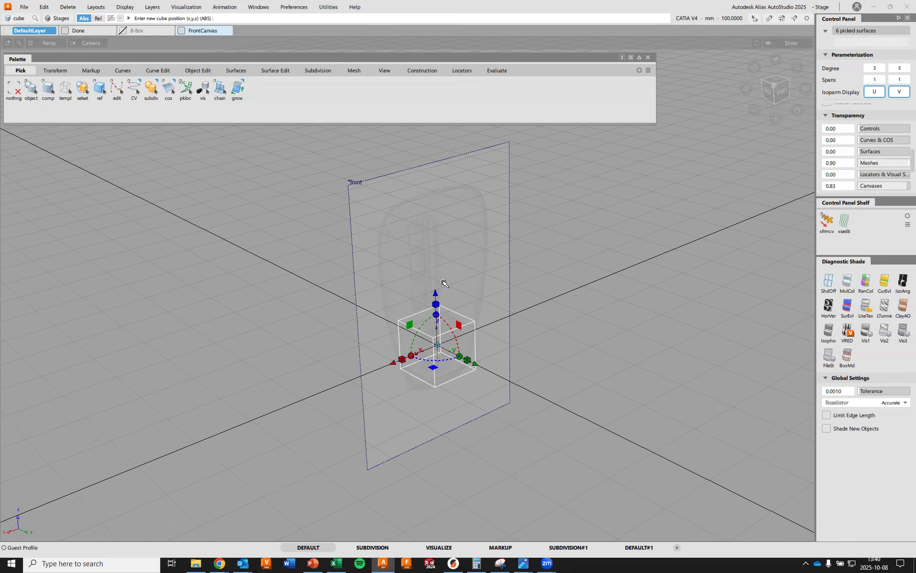
left_click_drag(603, 307, 583, 315, "alt+shift")
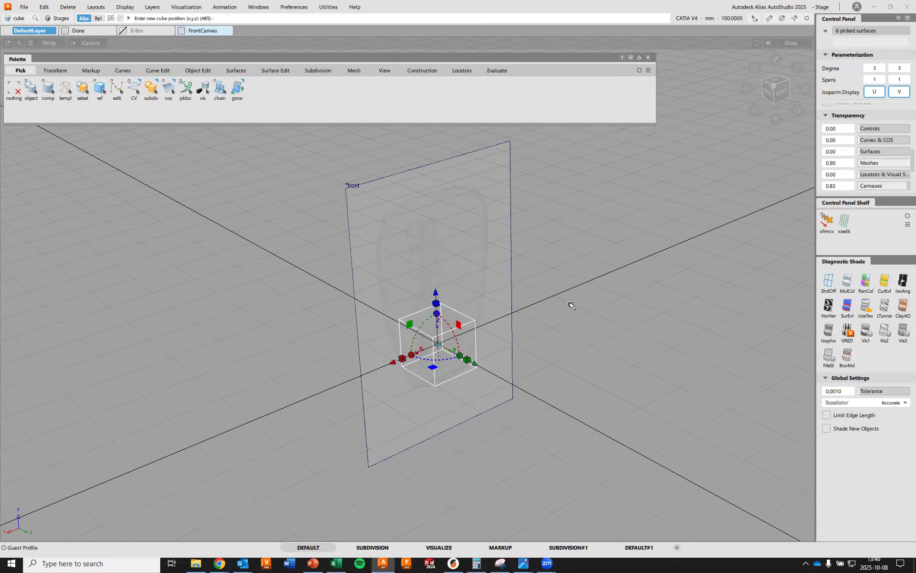
Stretch the cube vertically with a non-proportional scale, working in the orthographic view of the front canvas
key("F7")
key("F6")
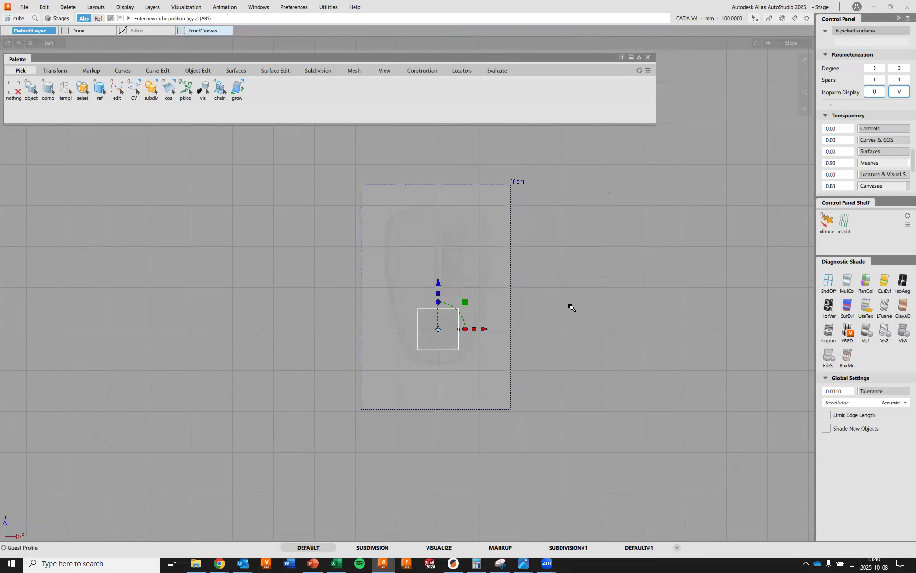
right_click_drag(511, 374, 550, 316, "alt+shift")
middle_click_drag(551, 316, 496, 265, "alt+shift")
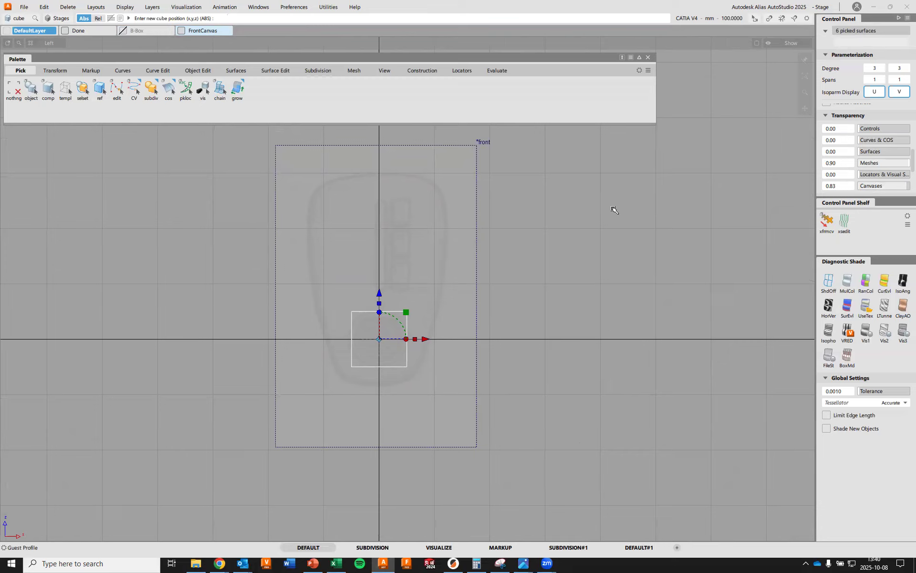
middle_click_drag(664, 223, 708, 228, "ctrl+shift")
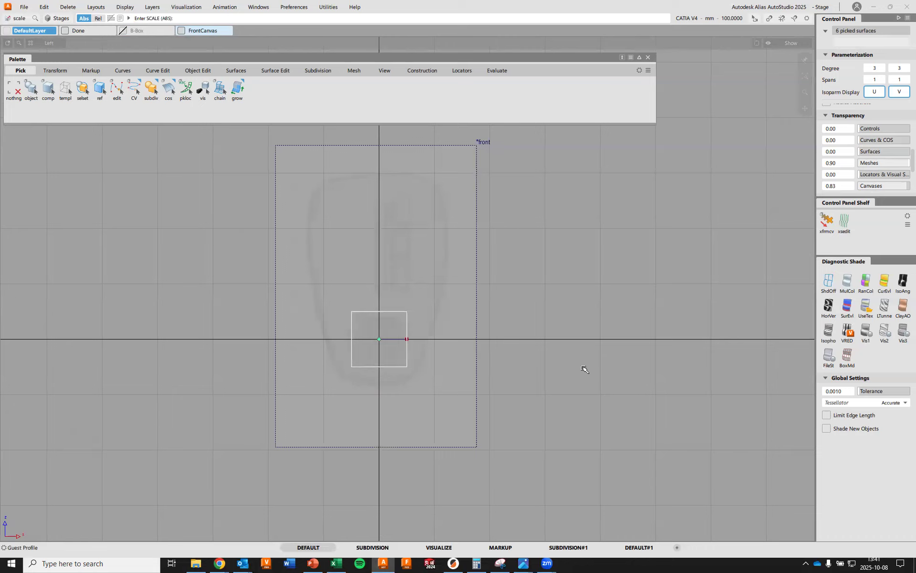
right_click_drag(628, 408, 652, 216)
Move the cube up over the charger sketch and scale it to about 389 mm tall to fit the outline's height
left_click_drag(602, 240, 611, 217, "ctrl+shift")
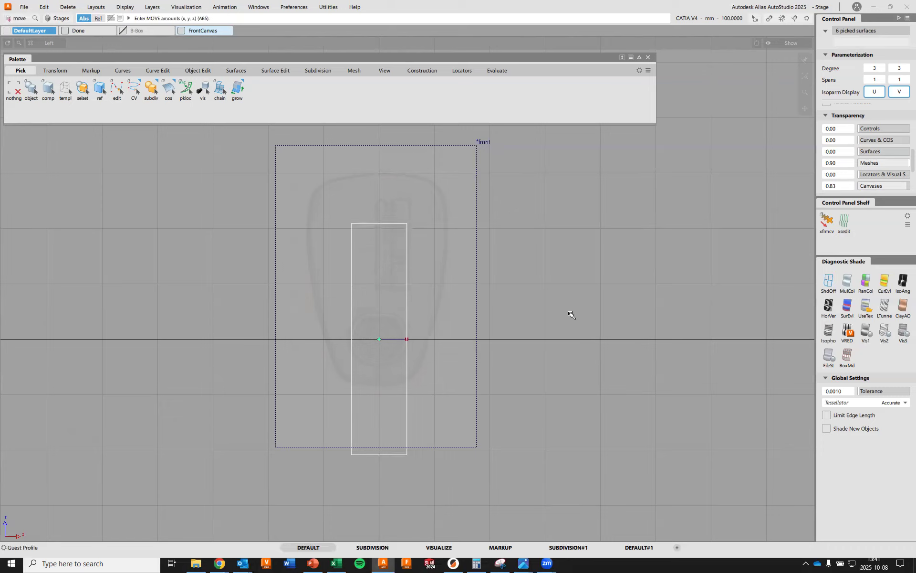
right_click_drag(572, 318, 592, 264)
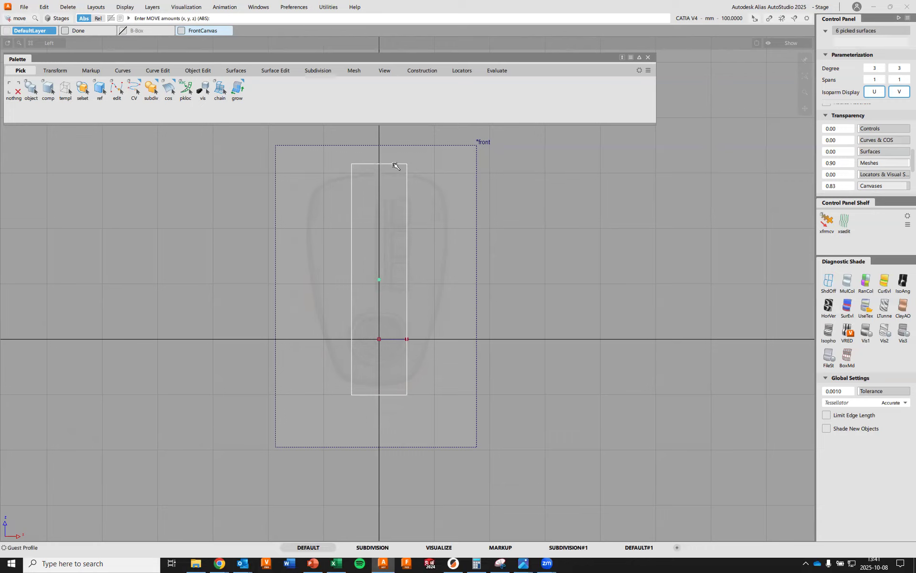
mouse_move(610, 281)
right_mouse_down()
mouse_move(618, 273)
mouse_move(607, 275)
mouse_move(651, 273)
right_mouse_up()
middle_click(618, 273, "ctrl+shift")
left_click_drag(631, 239, 622, 248)
right_click_drag(593, 235, 595, 237, "ctrl+shift")
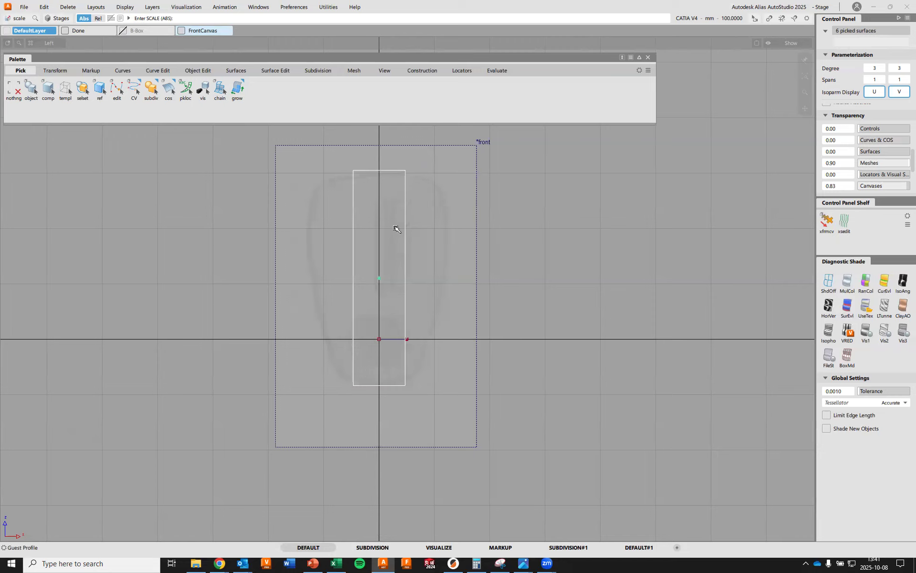
Widen the cube non-proportionally to span the charger outline's width, and shift it sideways over the sketch
mouse_move(619, 201)
right_mouse_down("ctrl+shift")
mouse_move(655, 199)
mouse_move(624, 207)
right_mouse_up("ctrl+shift")
middle_click_drag(572, 218, 822, 206)
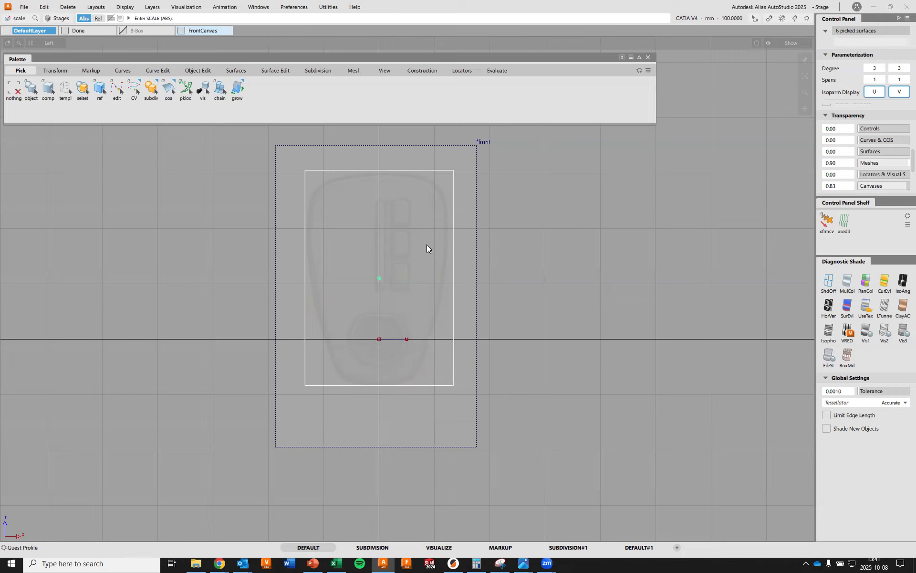
right_click_drag(591, 235, 596, 214, "ctrl+shift")
middle_click_drag(613, 255, 609, 256)
Narrow the cube to about 263 mm wide, recentre it on the charger outline, and review it in perspective
right_click_drag(627, 217, 608, 219, "ctrl+shift")
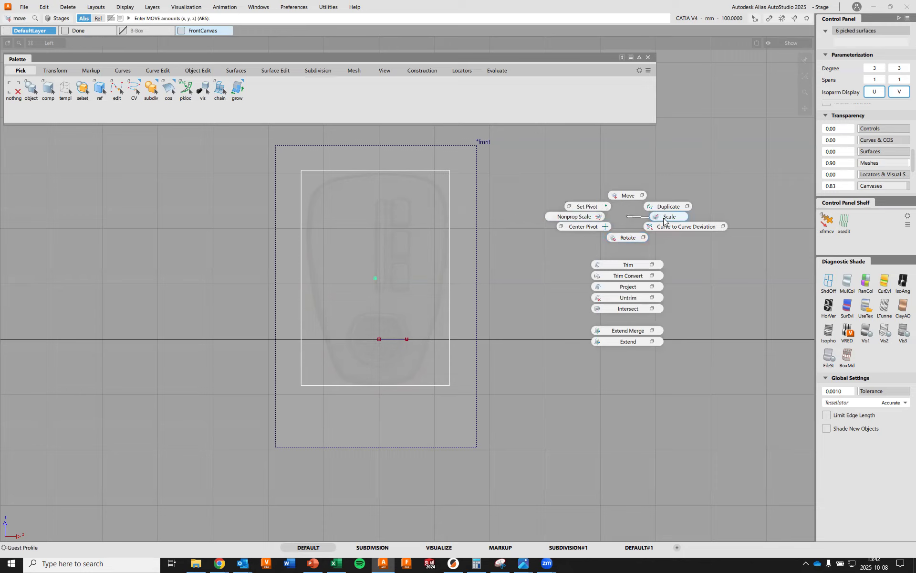
right_click_drag(663, 217, 664, 217, "ctrl+shift")
middle_click_drag(691, 198, 686, 202)
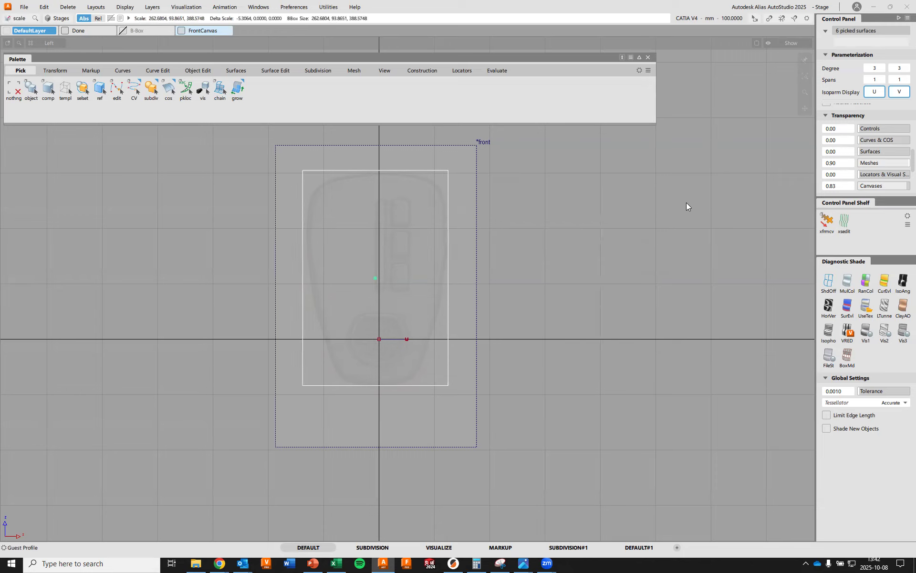
right_click_drag(657, 212, 624, 220, "ctrl+shift")
middle_click_drag(624, 221, 624, 215)
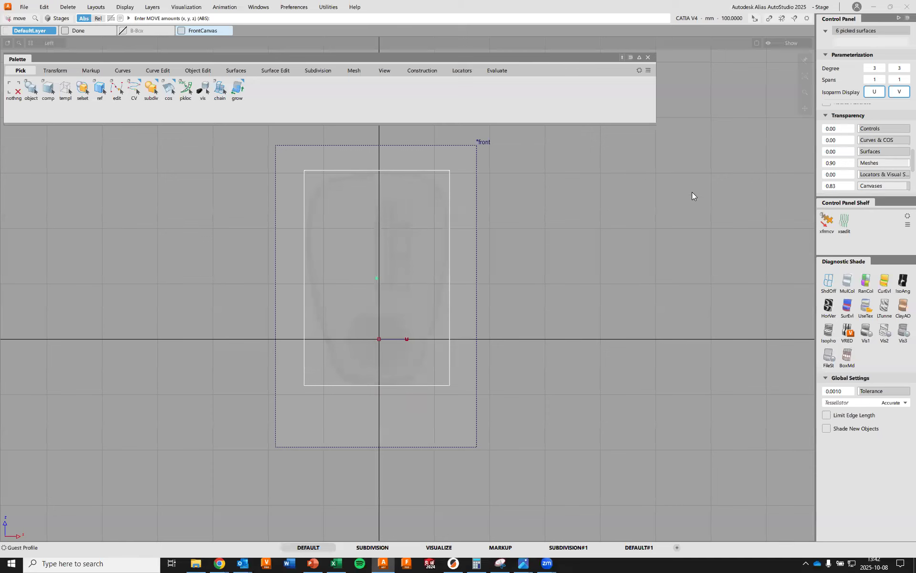
key("F8")
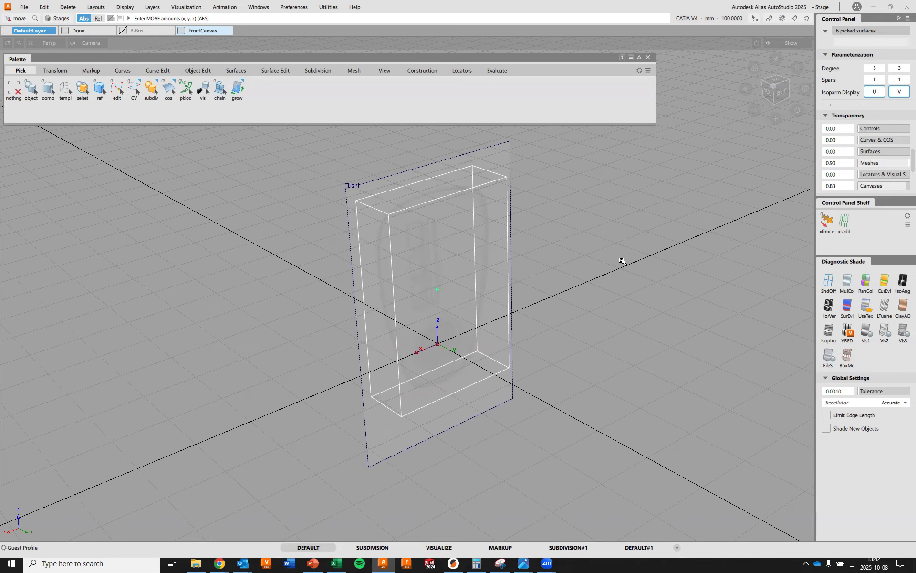
left_click_drag(565, 321, 625, 295, "alt+shift")
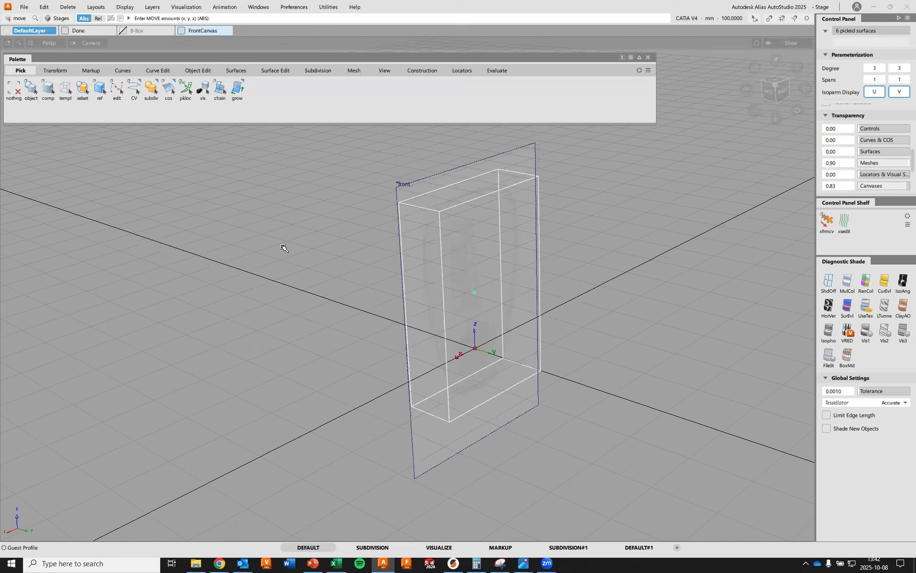
Import side.png as a canvas in the orthographic view at right angles to the front canvas
key("F7")
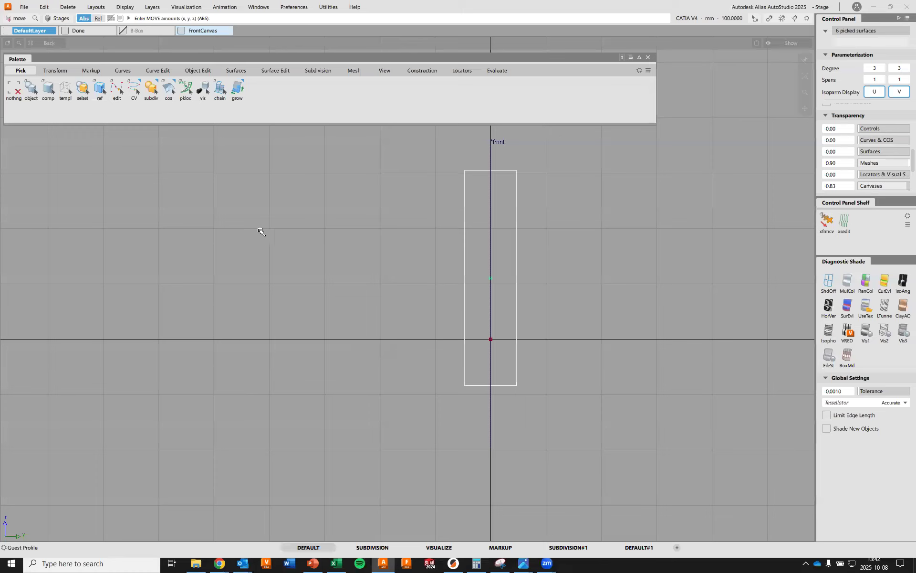
left_click(25, 9)
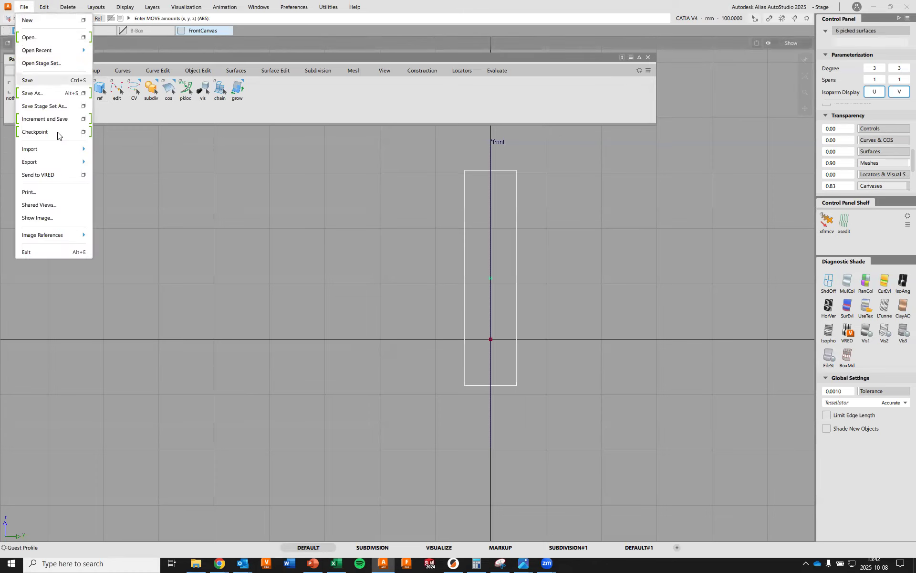
mouse_move(48, 152)
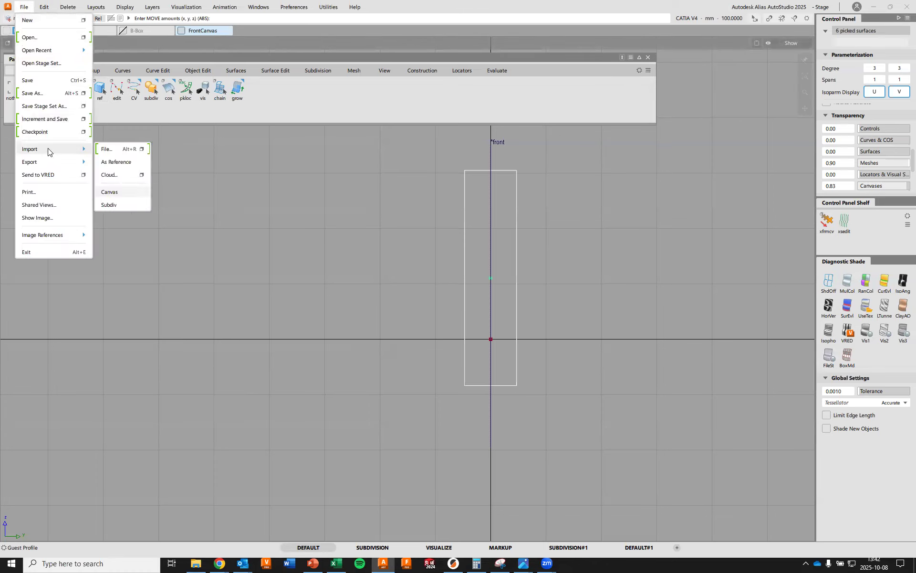
left_click(117, 192)
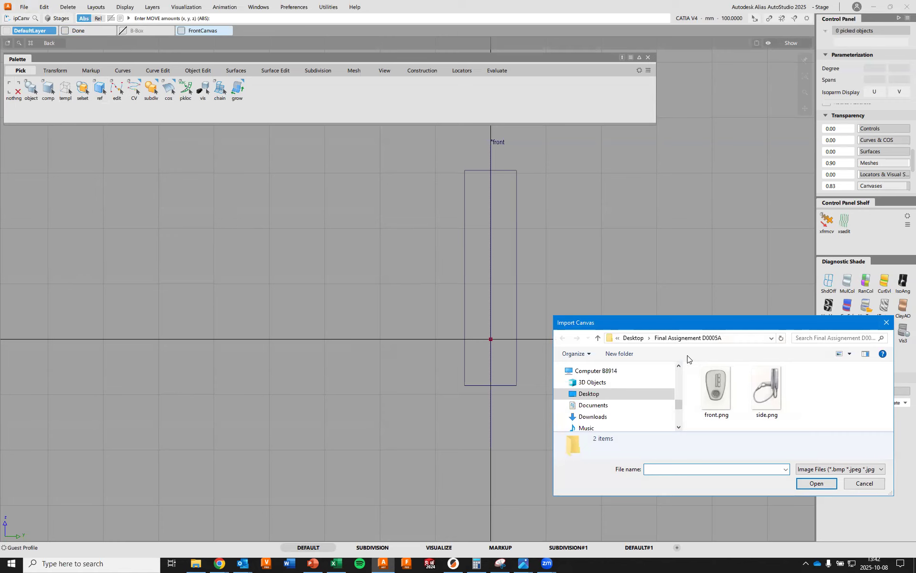
double_click(766, 386)
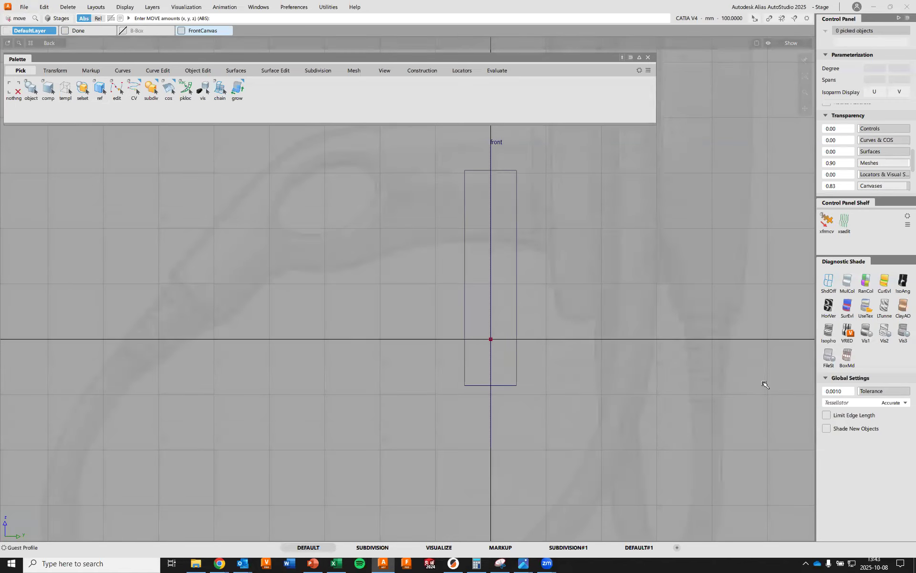
right_click_drag(419, 207, 461, 326, "alt+shift")
middle_click_drag(461, 327, 457, 400, "alt+shift")
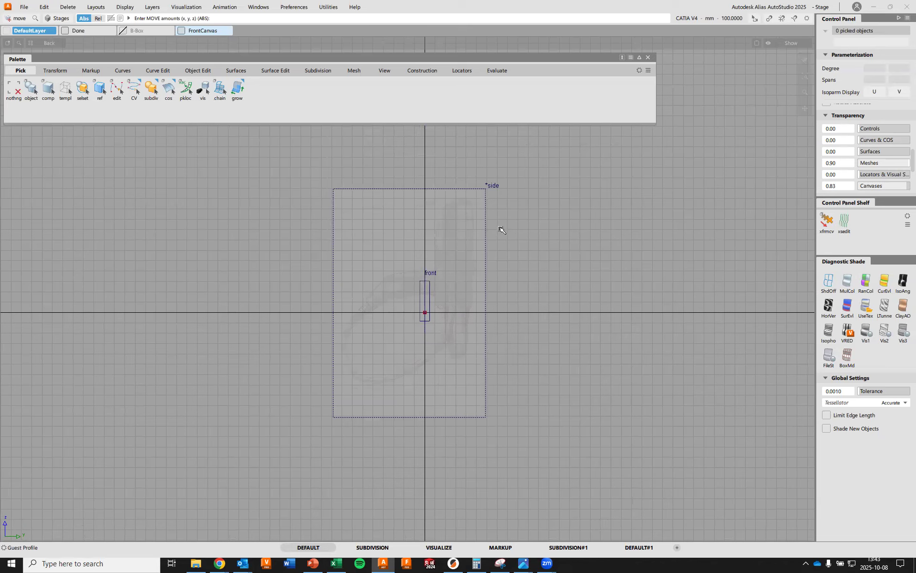
Select the side canvas, set the canvas transparency to 0.19, and hide the grid behind the sketch
left_click_drag(531, 219, 510, 239, "ctrl+shift")
left_click(491, 214)
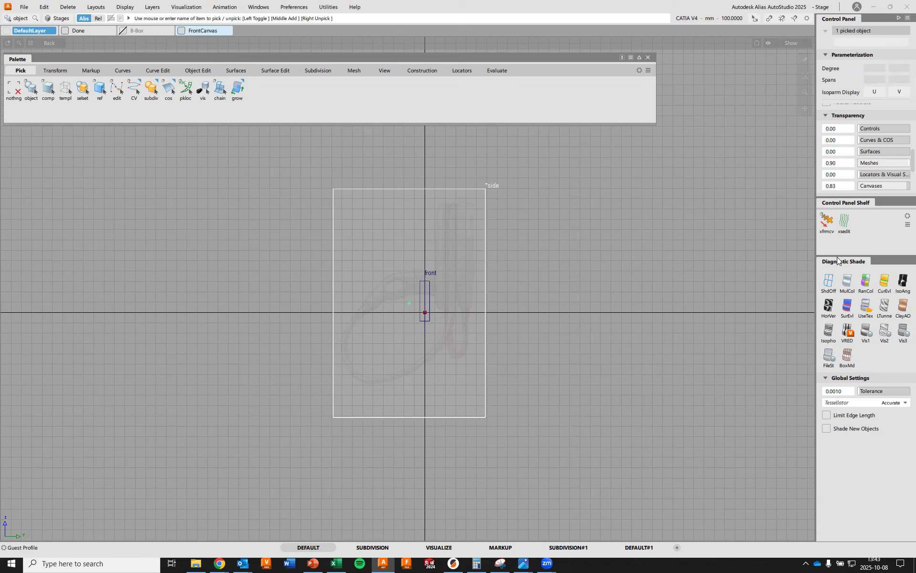
left_click_drag(900, 189, 873, 190)
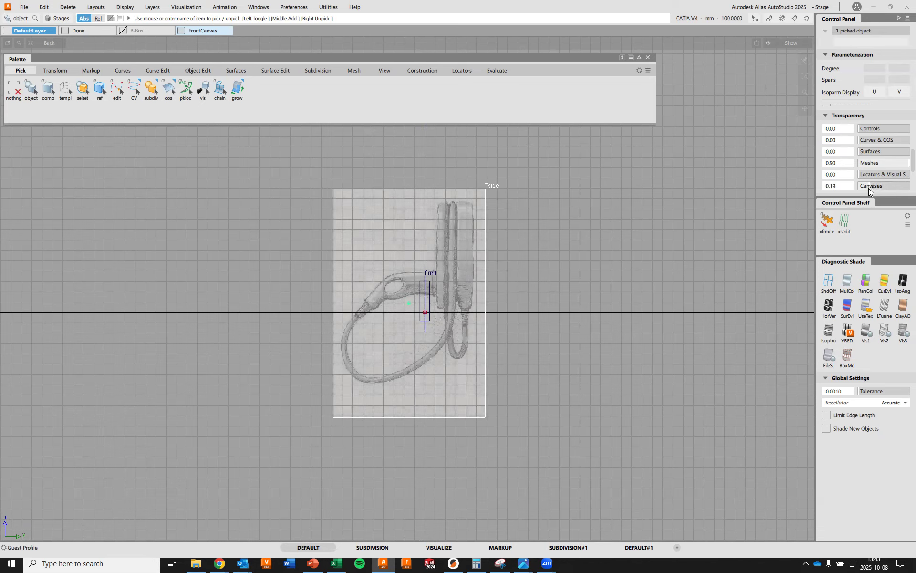
scroll(538, 282, "up", 2)
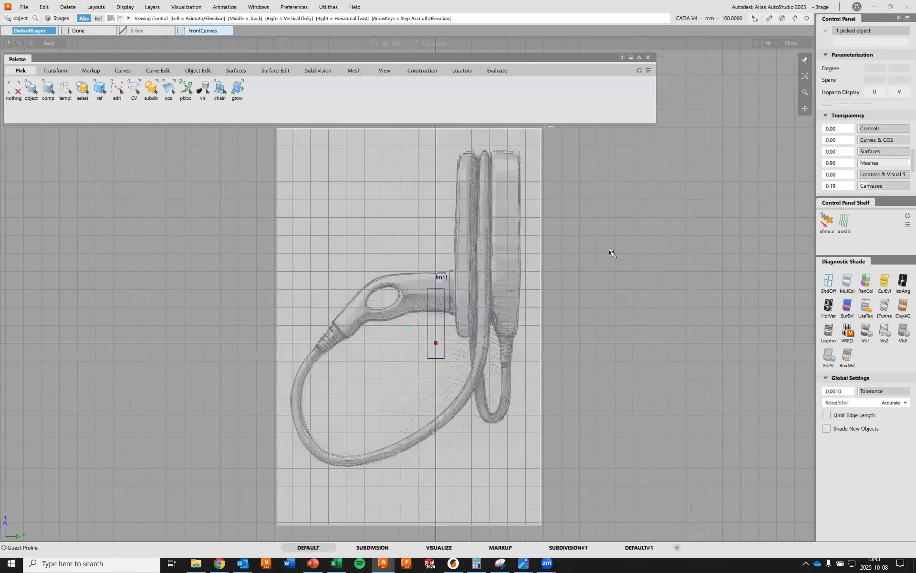
middle_click_drag(612, 254, 597, 272, "alt+shift")
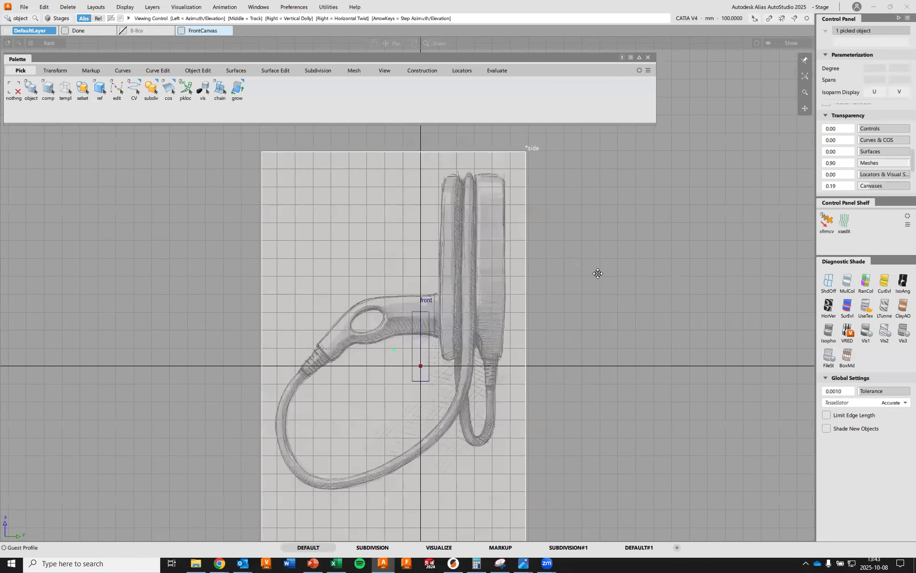
left_click(783, 45)
left_click(785, 115)
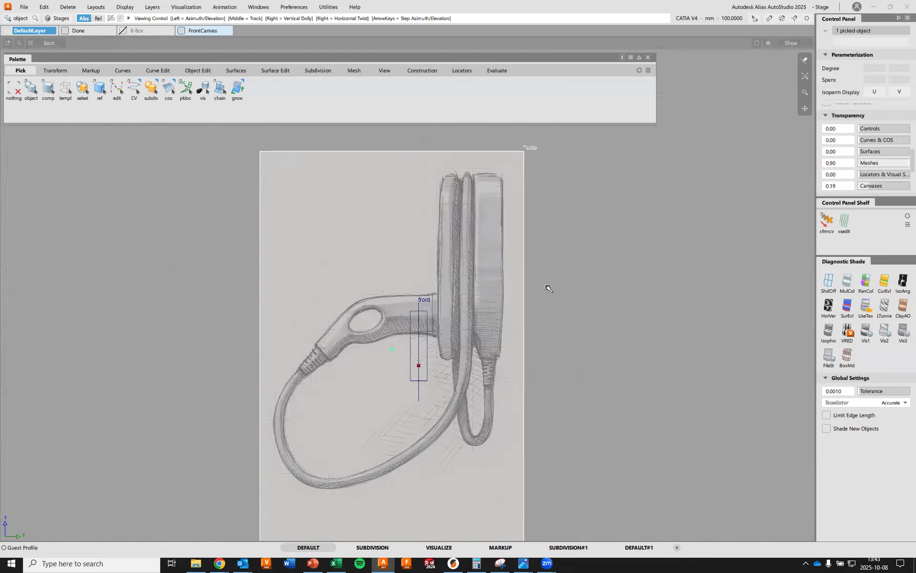
middle_click_drag(546, 285, 562, 272, "alt+shift")
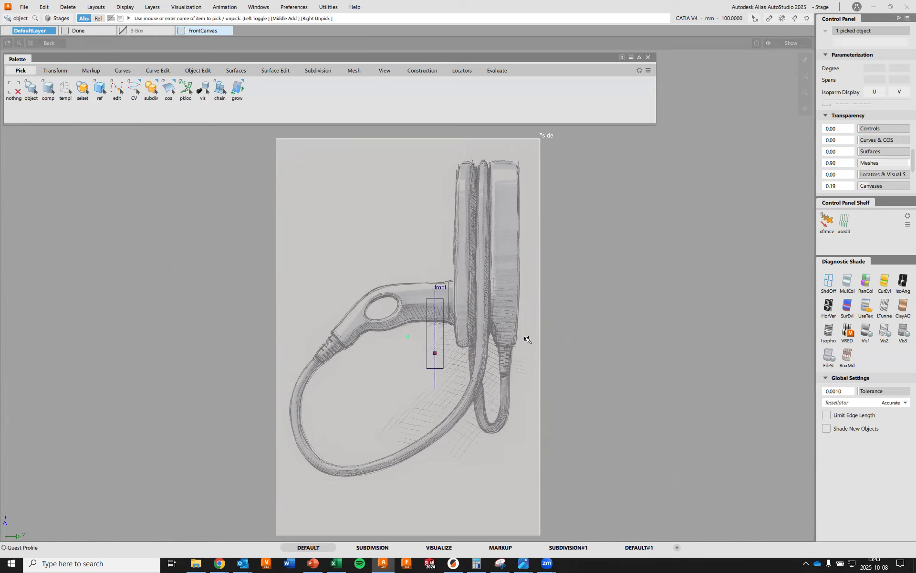
Scale the side canvas down proportionally until its charger body is close to the bounding box's height
right_click(672, 242, "ctrl+shift")
right_click_drag(675, 244, 714, 243, "ctrl+shift")
left_click_drag(592, 252, 1, 457)
left_click_drag(578, 274, 106, 410)
left_click_drag(596, 288, 350, 354)
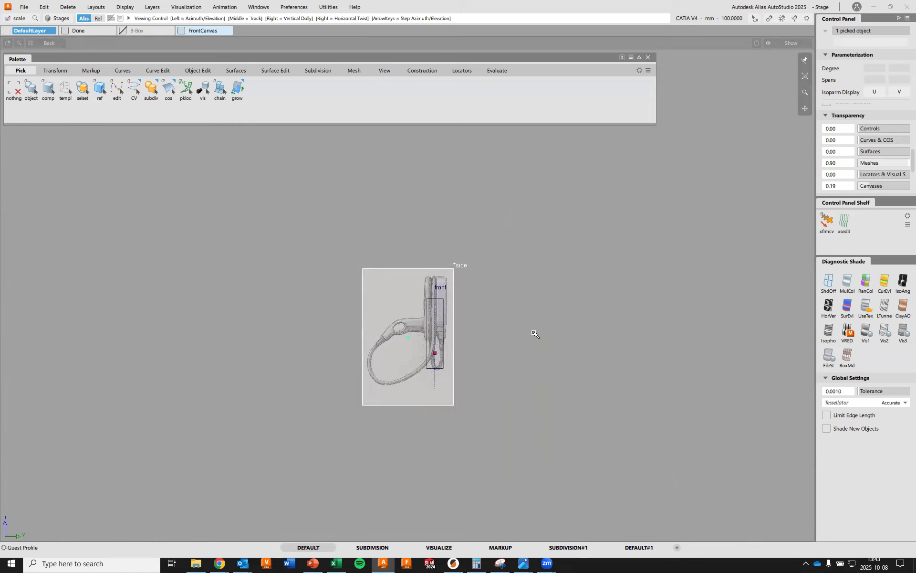
Move the side canvas over the bounding box and fine-tune its scale so the charger body's height matches the box
right_click_drag(524, 339, 573, 248, "alt+shift")
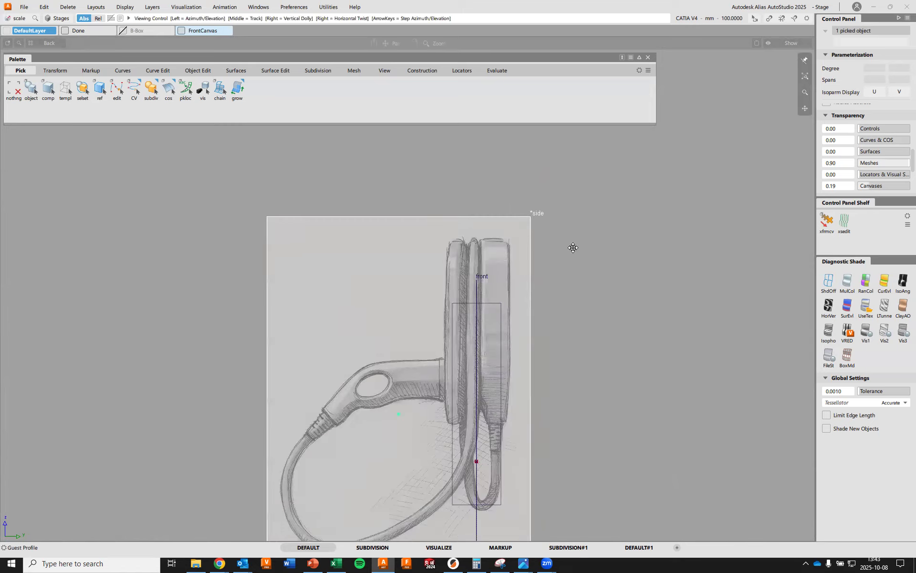
middle_click_drag(573, 248, 600, 225, "alt+shift")
left_click_drag(600, 224, 622, 263, "ctrl+shift")
left_click_drag(606, 335, 672, 237)
right_click_drag(670, 242, 713, 246, "ctrl+shift")
left_click_drag(661, 272, 678, 261)
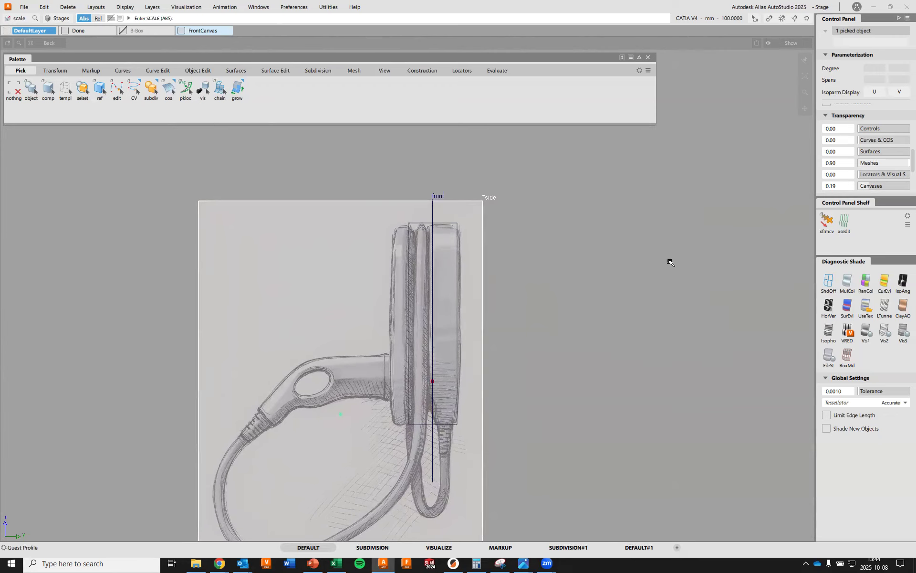
left_click_drag(609, 283, 612, 281)
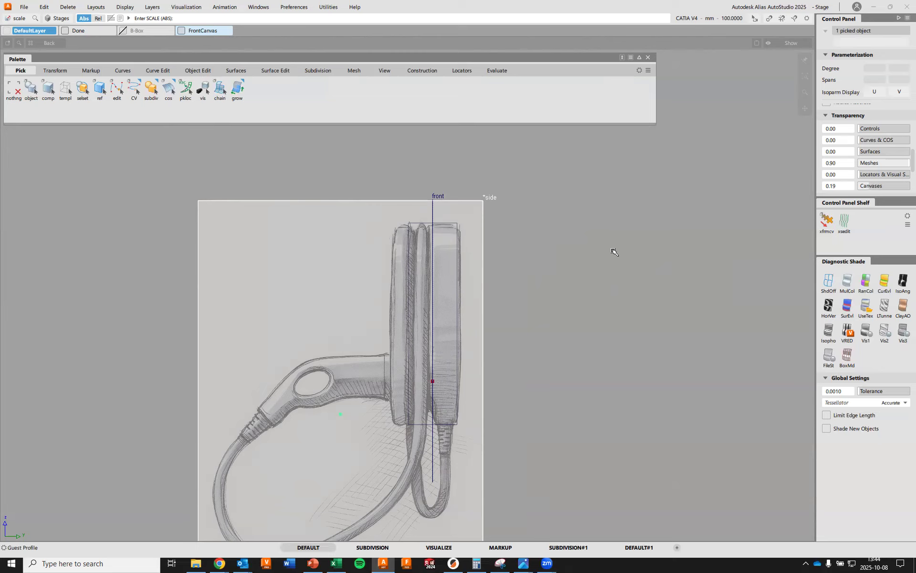
mouse_move(625, 255)
left_mouse_down("ctrl+shift")
mouse_move(627, 234)
mouse_move(627, 255)
left_mouse_up("ctrl+shift")
Stretch the bounding box non-proportionally and shift it to span the charger's full depth in the side sketch, and review the fit in perspective
left_click(628, 234, "ctrl+shift")
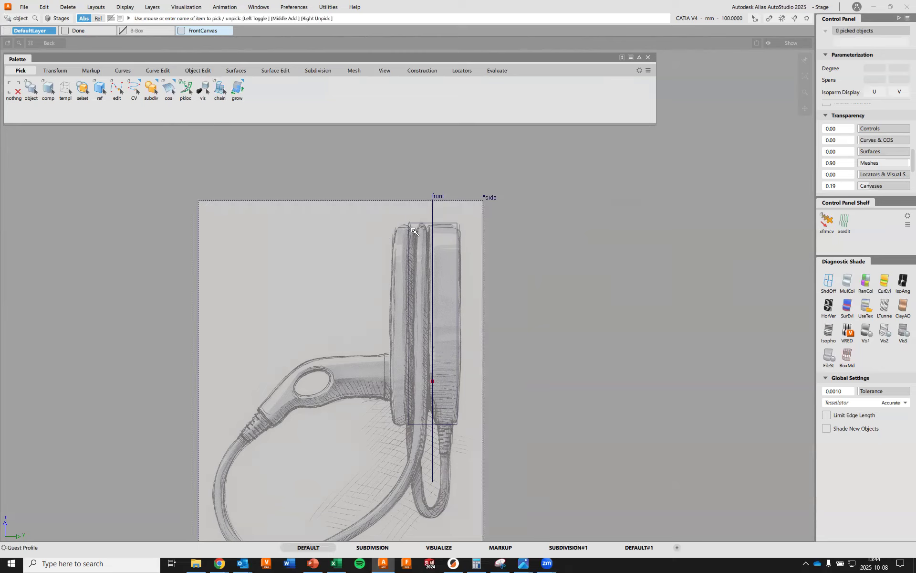
left_click(409, 243)
middle_click_drag(647, 243, 685, 245, "ctrl+shift")
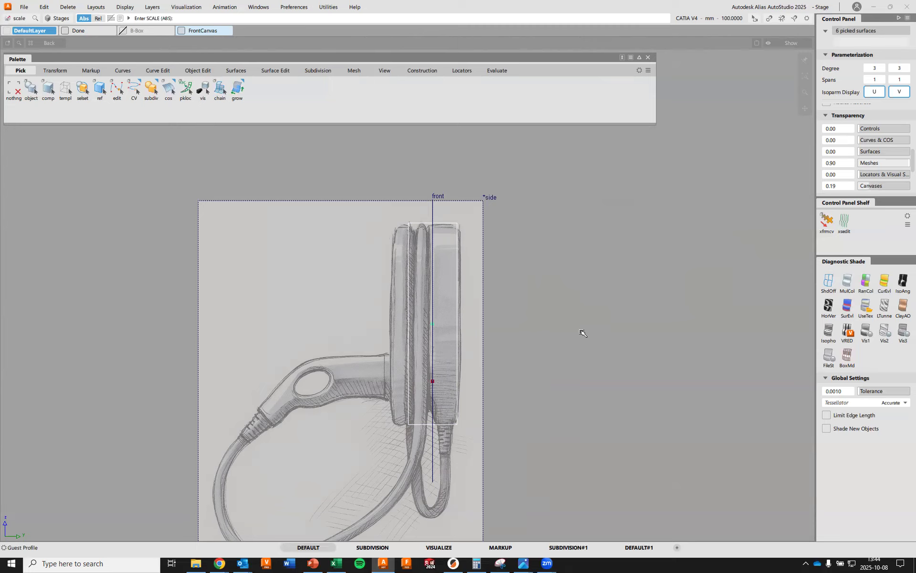
mouse_move(576, 283)
middle_mouse_down()
mouse_move(628, 272)
mouse_move(628, 229)
mouse_move(643, 234)
middle_mouse_up()
middle_click_drag(596, 262, 634, 262, "ctrl+shift")
mouse_move(563, 292)
middle_mouse_down()
mouse_move(597, 287)
mouse_move(587, 284)
middle_mouse_up()
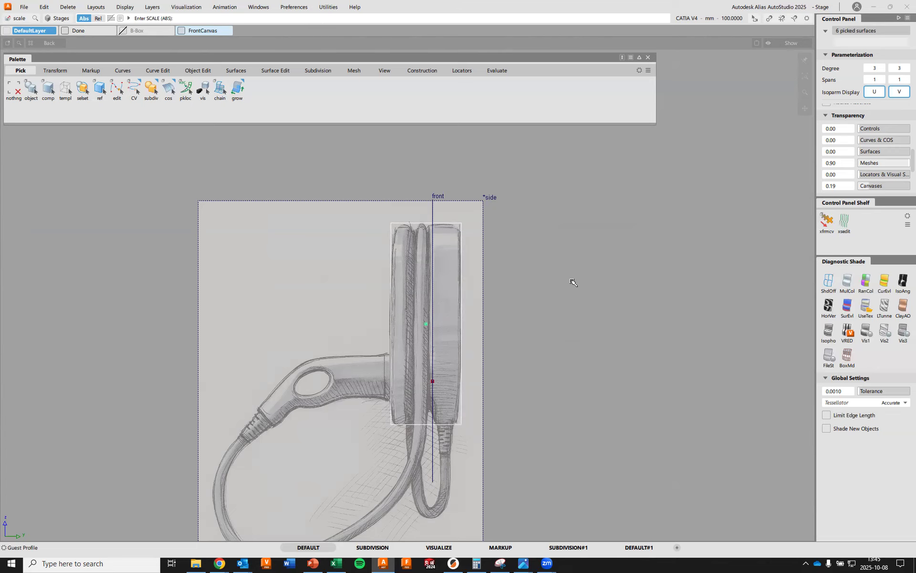
key("F8")
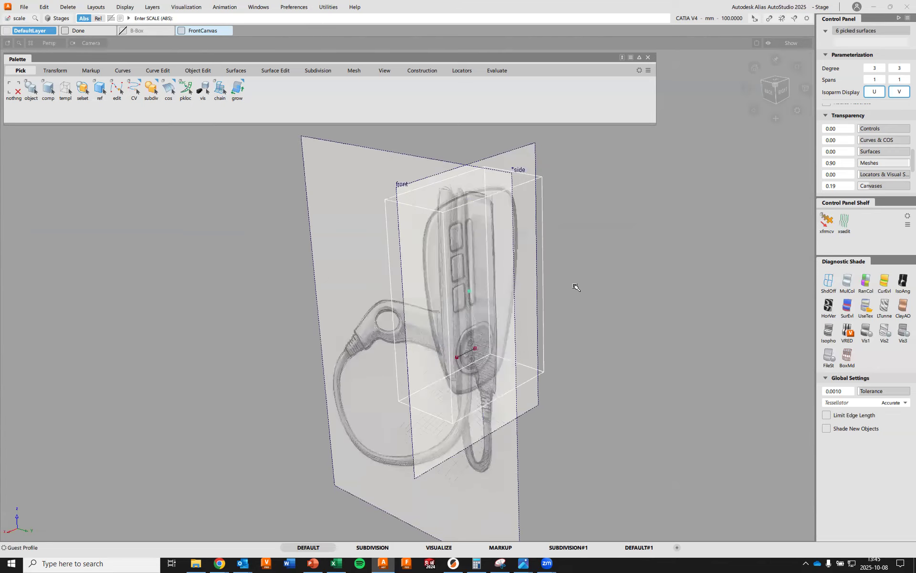
key("shift+alt")
left_click_drag(399, 371, 573, 348, "alt+shift")
mouse_move(610, 258)
left_mouse_down("ctrl+shift")
mouse_move(613, 235)
mouse_move(577, 280)
mouse_move(566, 313)
mouse_move(276, 132)
left_mouse_up("ctrl+shift")
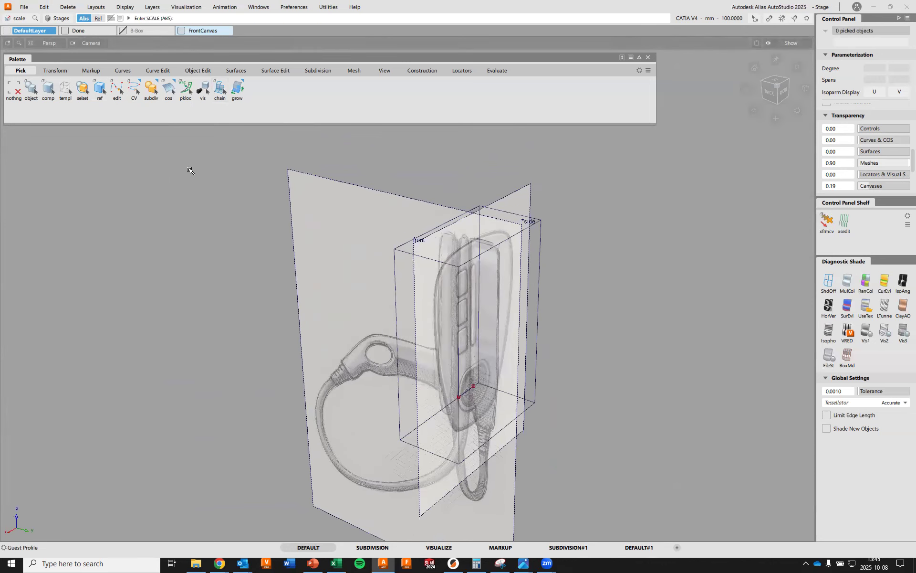
Create a new layer named SideCanvas
left_click(152, 8)
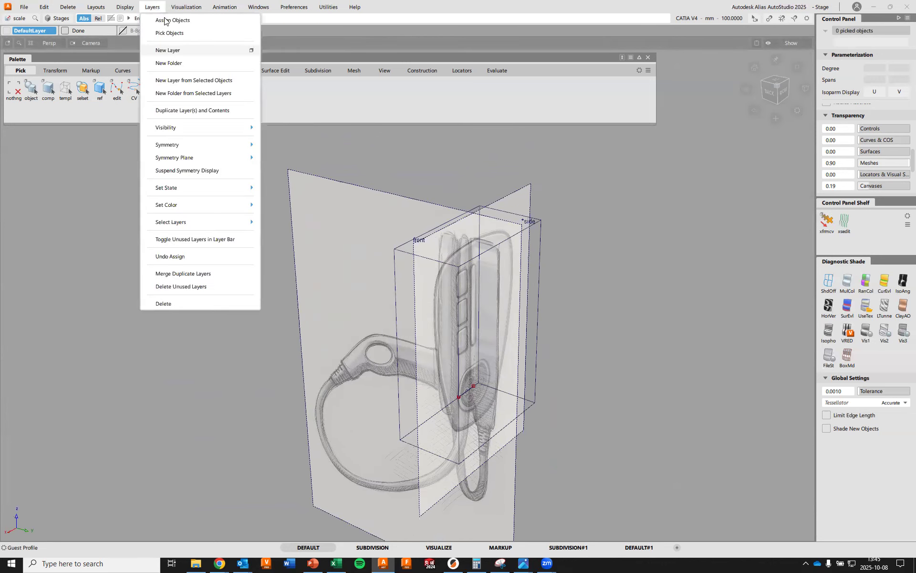
left_click(174, 50)
double_click(263, 30)
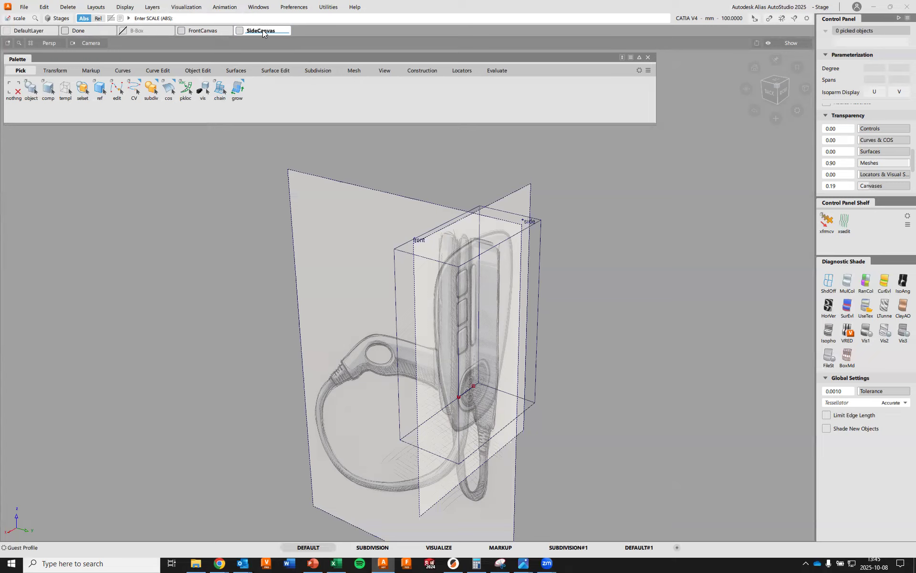
Assign the side canvas to the SideCanvas layer and check the assignment by toggling the layer's visibility
mouse_move(175, 207)
left_mouse_down("ctrl+shift")
mouse_move(169, 214)
mouse_move(178, 193)
mouse_move(174, 237)
mouse_move(180, 223)
left_mouse_up("ctrl+shift")
left_click(308, 205)
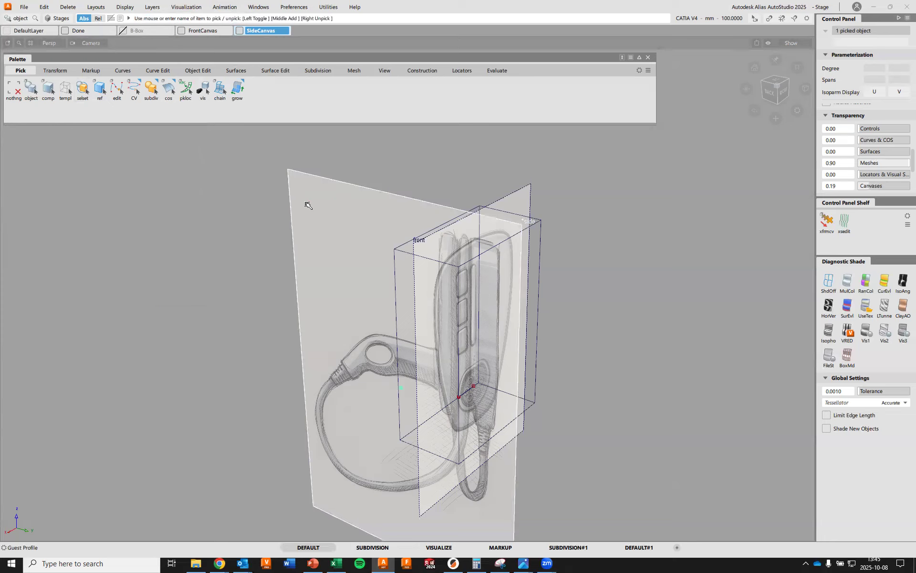
right_click(272, 31)
left_click(288, 41)
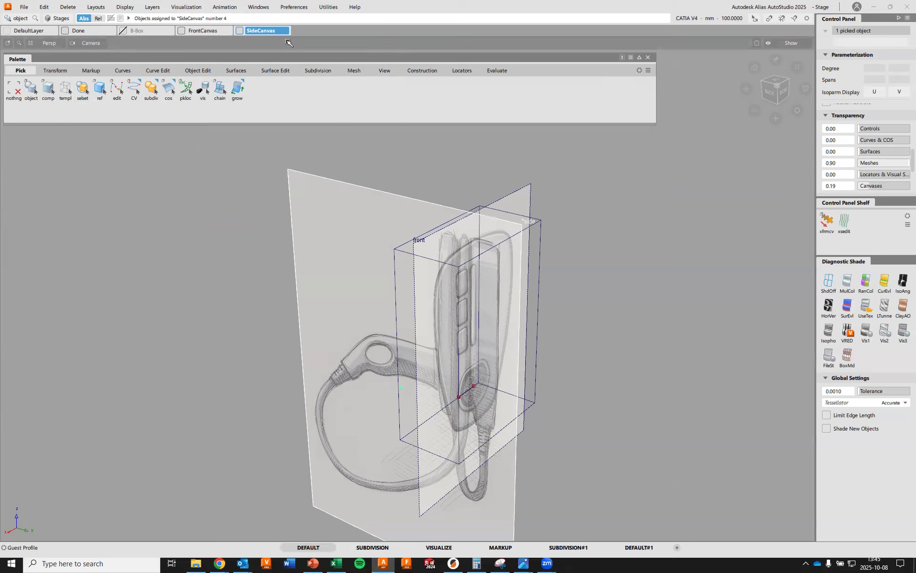
left_click(239, 30)
left_click(239, 30)
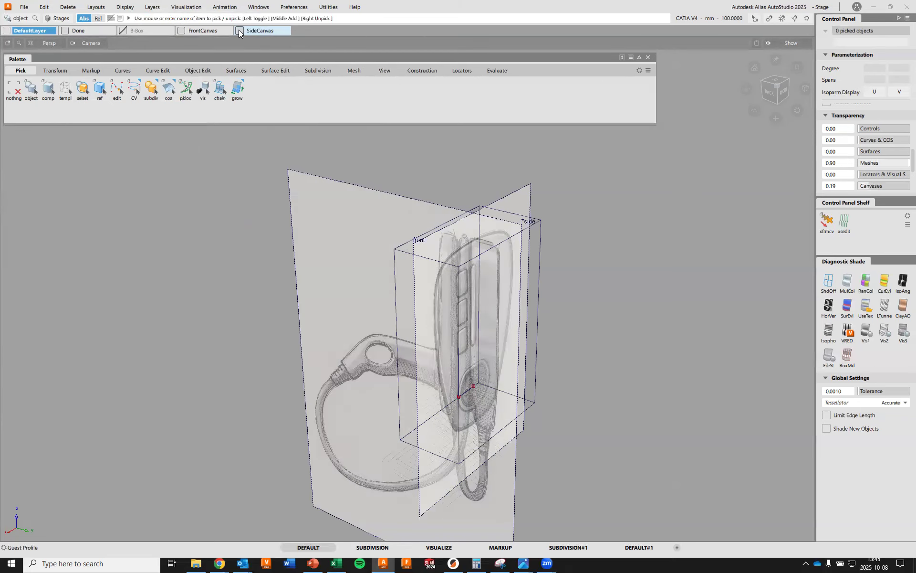
Create another new layer named B-box for the bounding box
left_click_drag(654, 170, 657, 150, "ctrl+shift")
left_click(152, 7)
left_click(173, 50)
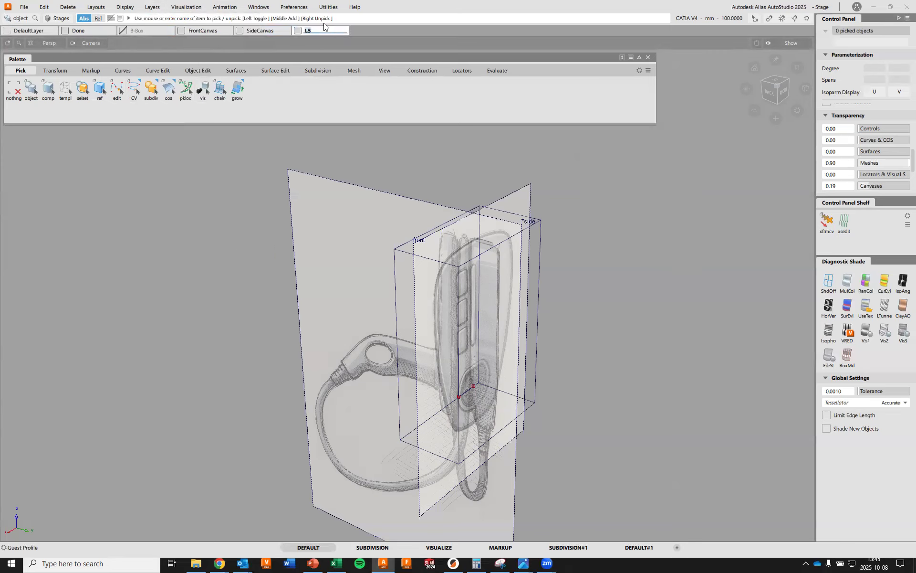
type("B-box")
key("Return")
Assign the bounding box's six surfaces to the new B-box layer and hide that layer
left_click_drag(663, 215, 665, 238, "ctrl+shift")
left_click(540, 224)
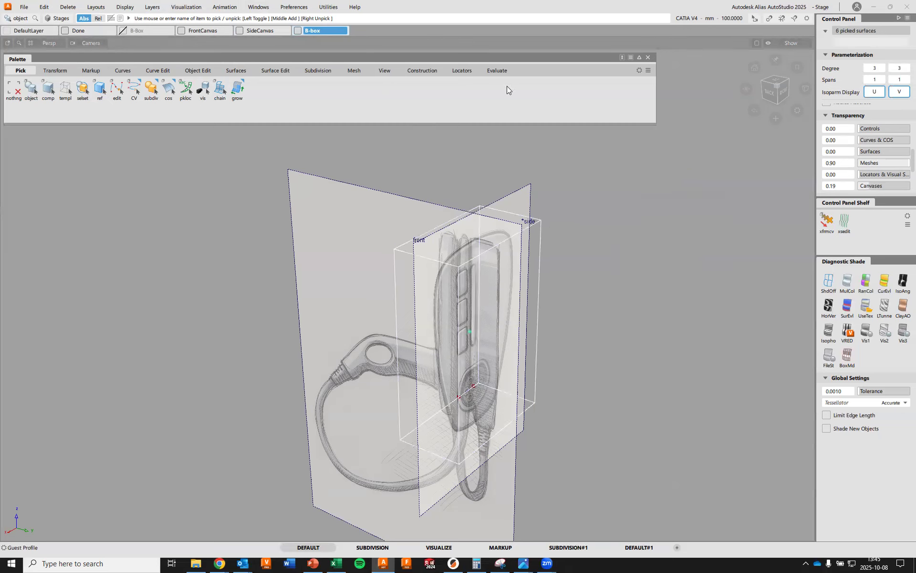
right_click(328, 28)
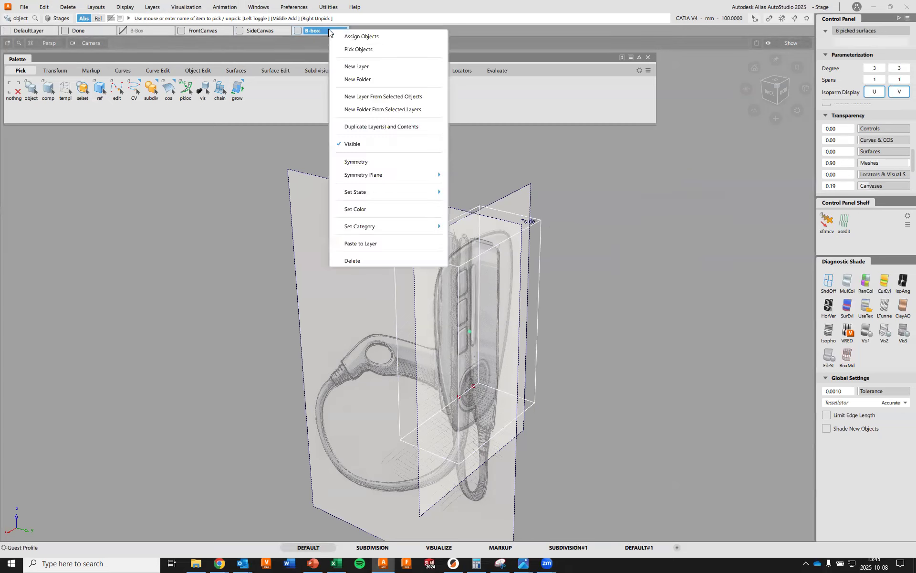
left_click(369, 36)
left_click(298, 31)
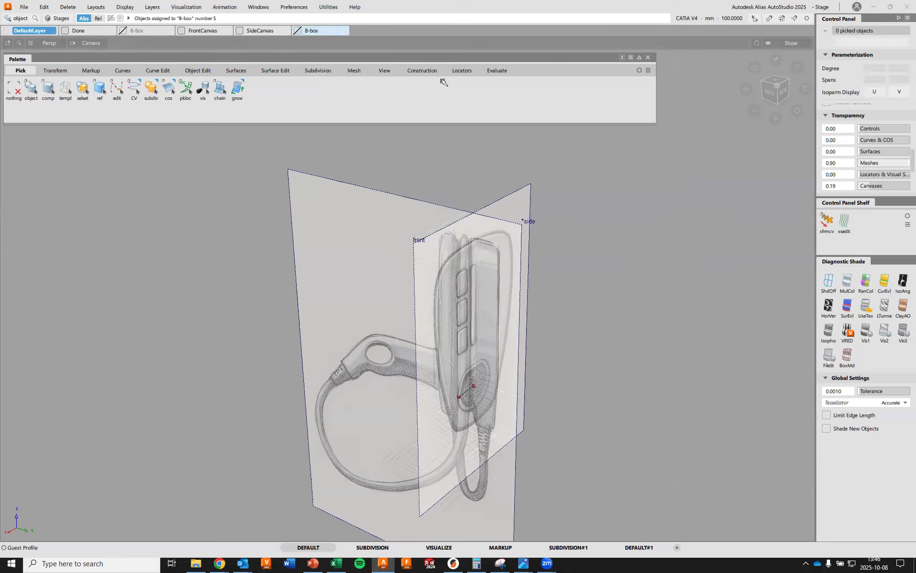
Switch from perspective to the orthographic view of the front canvas and turn the grid back on
mouse_move(526, 240)
left_mouse_down("alt+shift")
mouse_move(506, 239)
mouse_move(548, 239)
mouse_move(532, 238)
left_mouse_up("alt+shift")
left_click_drag(488, 254, 512, 265, "alt+shift")
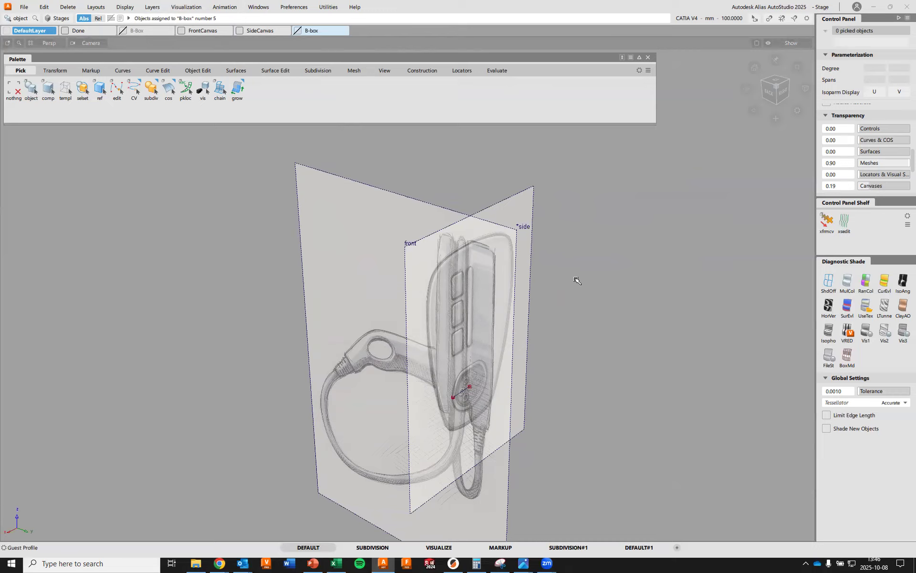
key("F6")
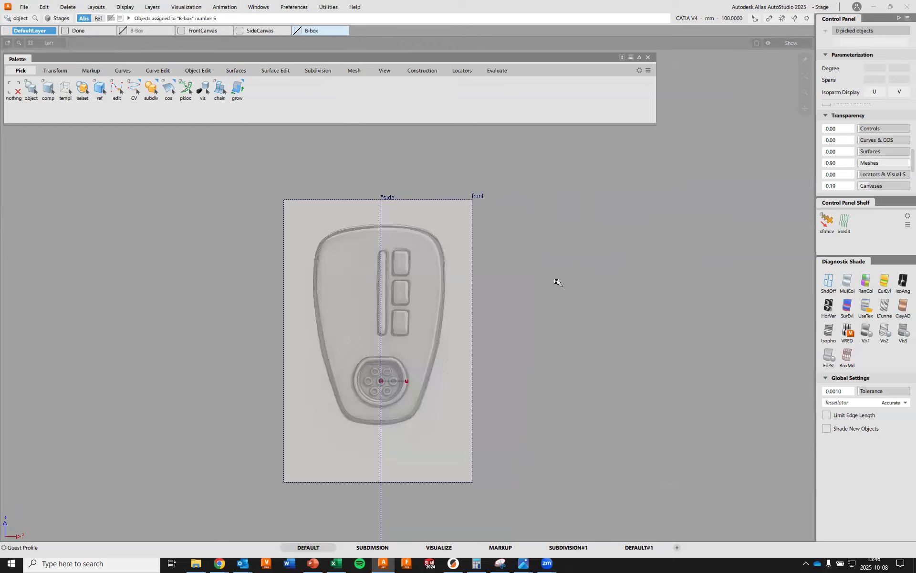
left_click(786, 43)
left_click(795, 115)
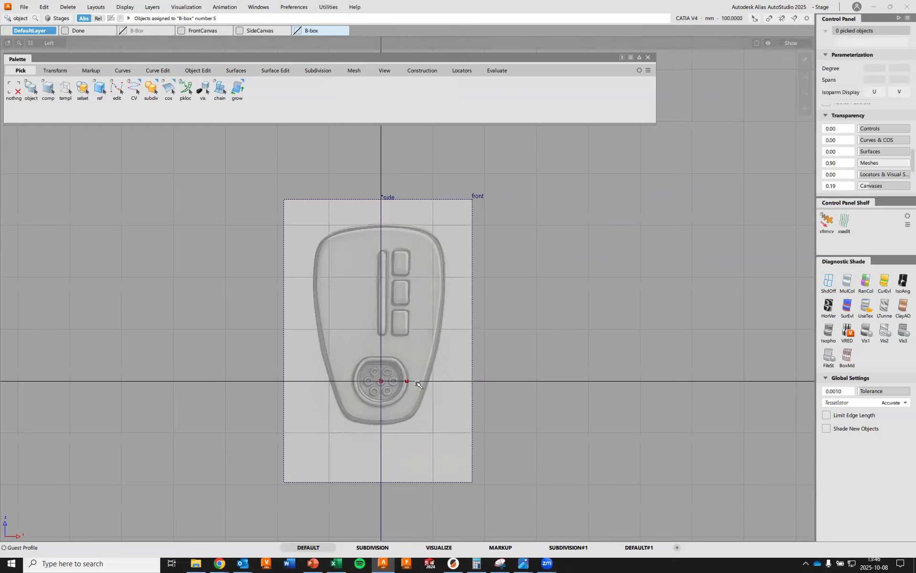